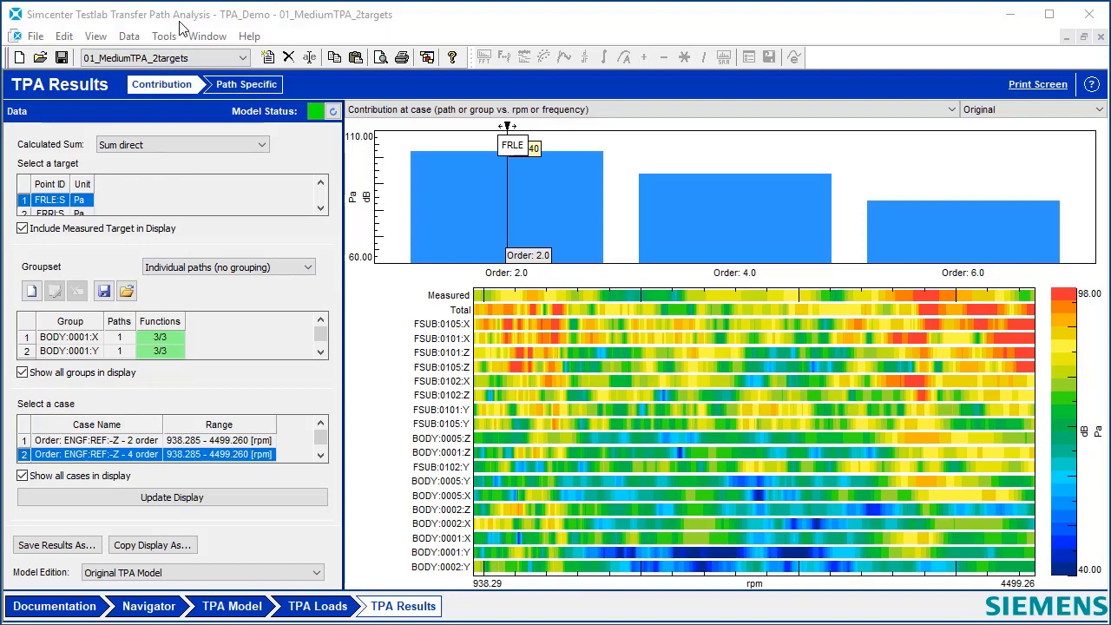
Step: Enable the Time Domain TPA add-in
{"action": "mouse_move", "coordinate": [507, 217]}
{"action": "left_mouse_down"}
{"action": "mouse_move", "coordinate": [694, 210]}
{"action": "mouse_move", "coordinate": [902, 233]}
{"action": "mouse_move", "coordinate": [730, 218]}
{"action": "mouse_move", "coordinate": [502, 233]}
{"action": "left_mouse_up"}
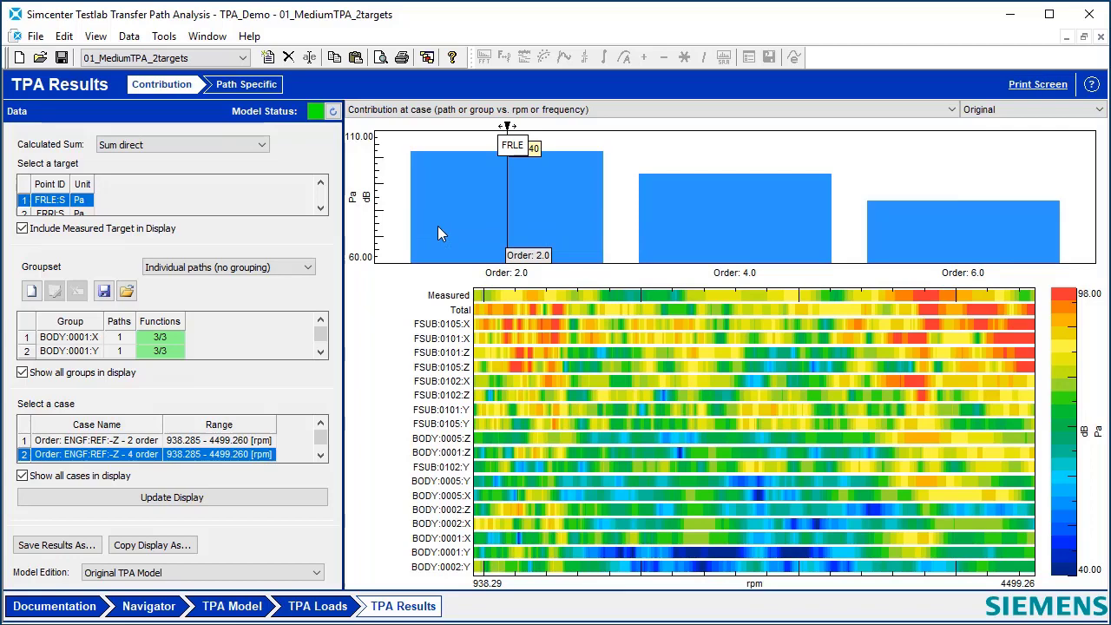
{"action": "left_click", "coordinate": [164, 36]}
{"action": "left_click", "coordinate": [178, 55]}
{"action": "left_click_drag", "start_coordinate": [643, 181], "coordinate": [643, 362]}
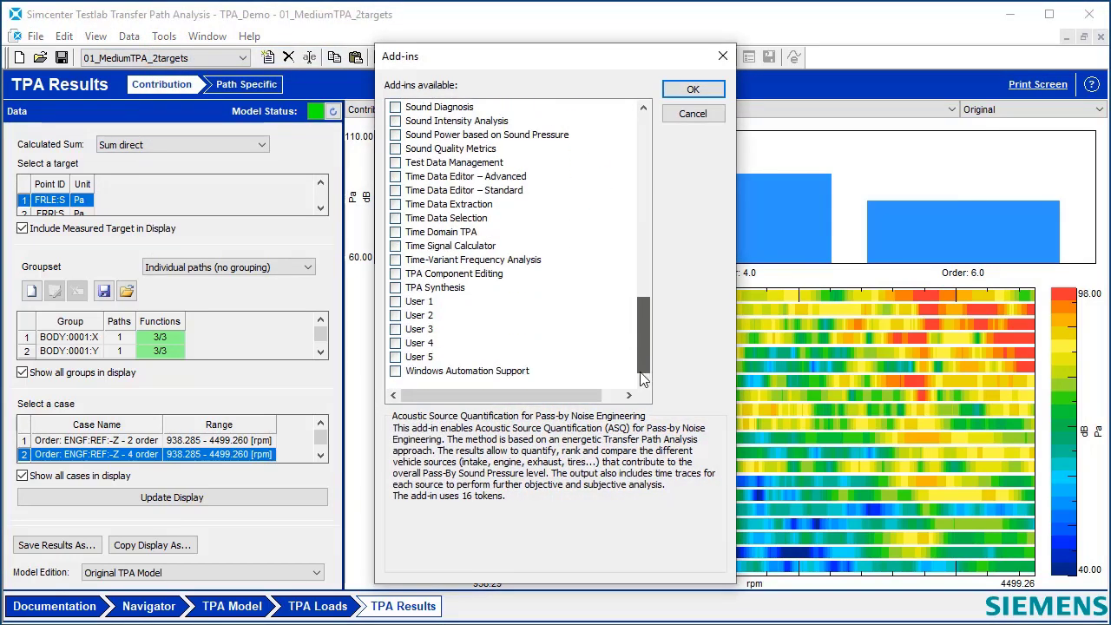
{"action": "left_click", "coordinate": [395, 232]}
{"action": "left_click", "coordinate": [690, 90]}
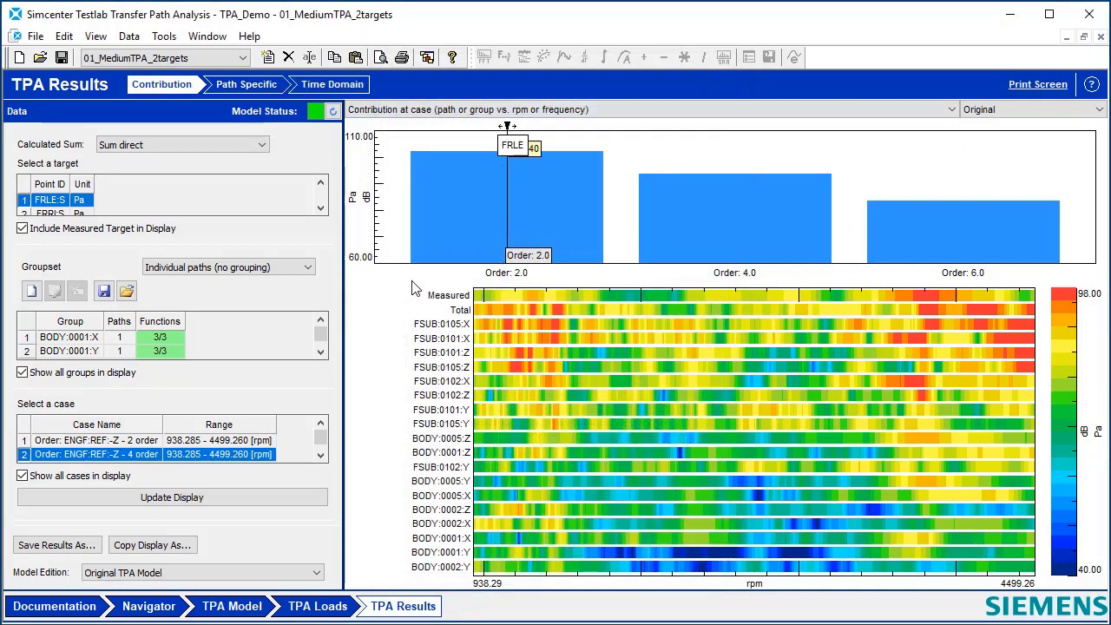
Step: Open the Time Domain view and put the 00_OriginalThroughput Throughput run in the input basket
{"action": "left_click", "coordinate": [335, 87]}
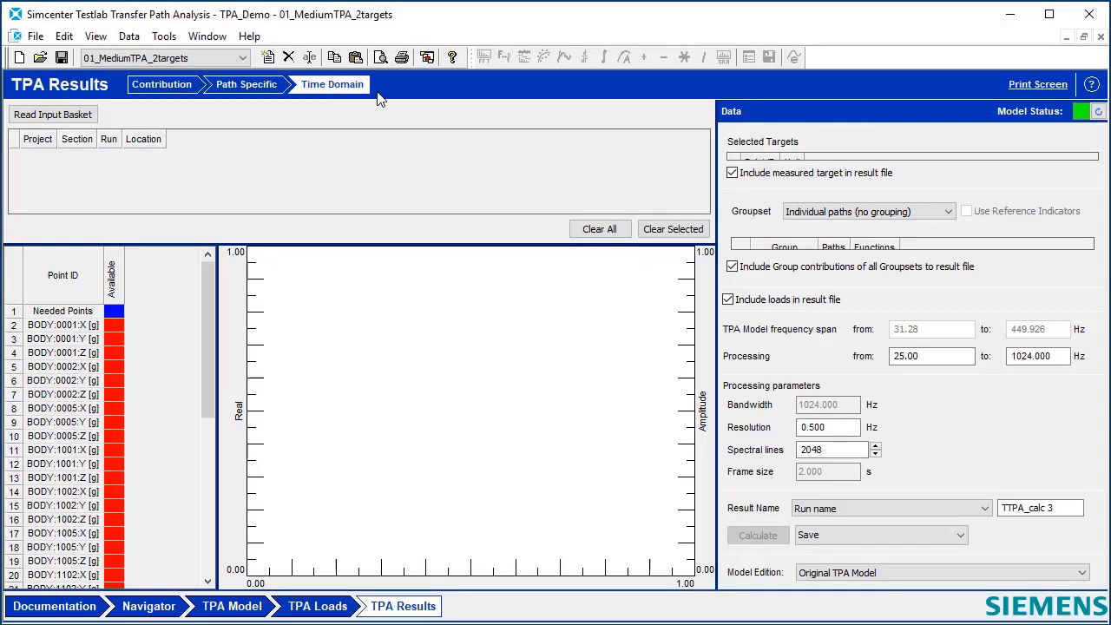
{"action": "left_click", "coordinate": [427, 57]}
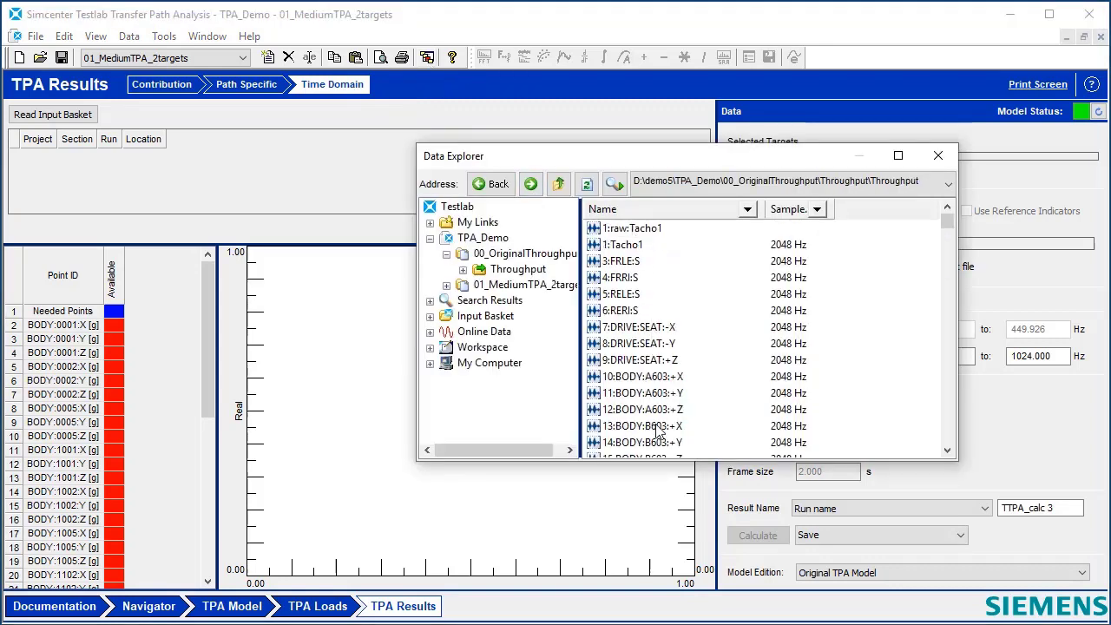
{"action": "left_click_drag", "start_coordinate": [948, 224], "coordinate": [935, 427]}
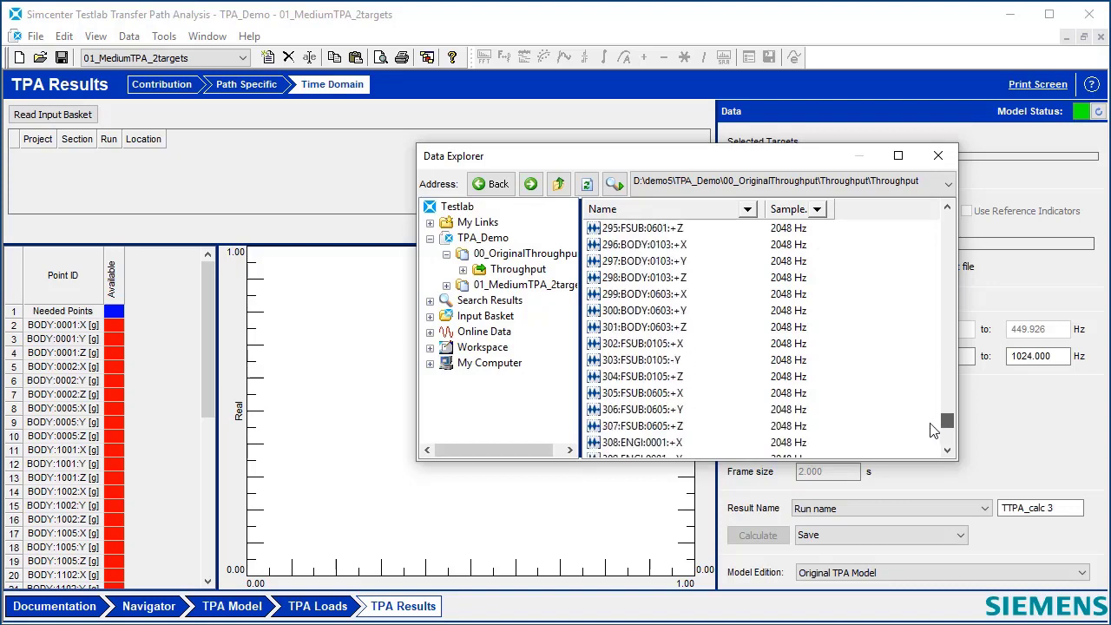
{"action": "left_click", "coordinate": [512, 273]}
{"action": "right_click", "coordinate": [514, 274]}
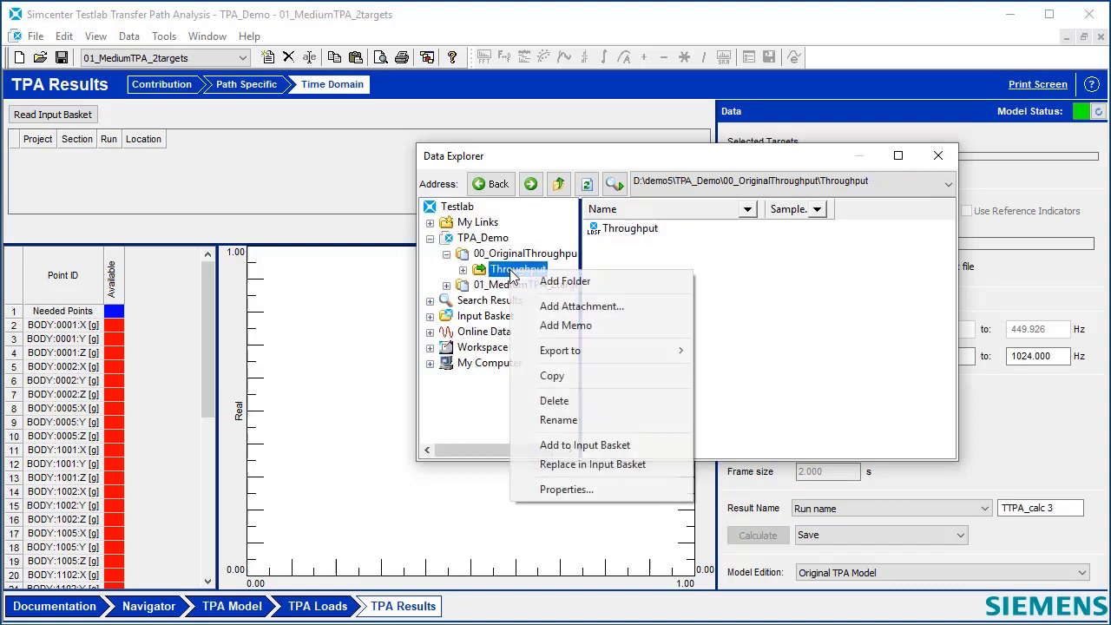
{"action": "left_click", "coordinate": [587, 464]}
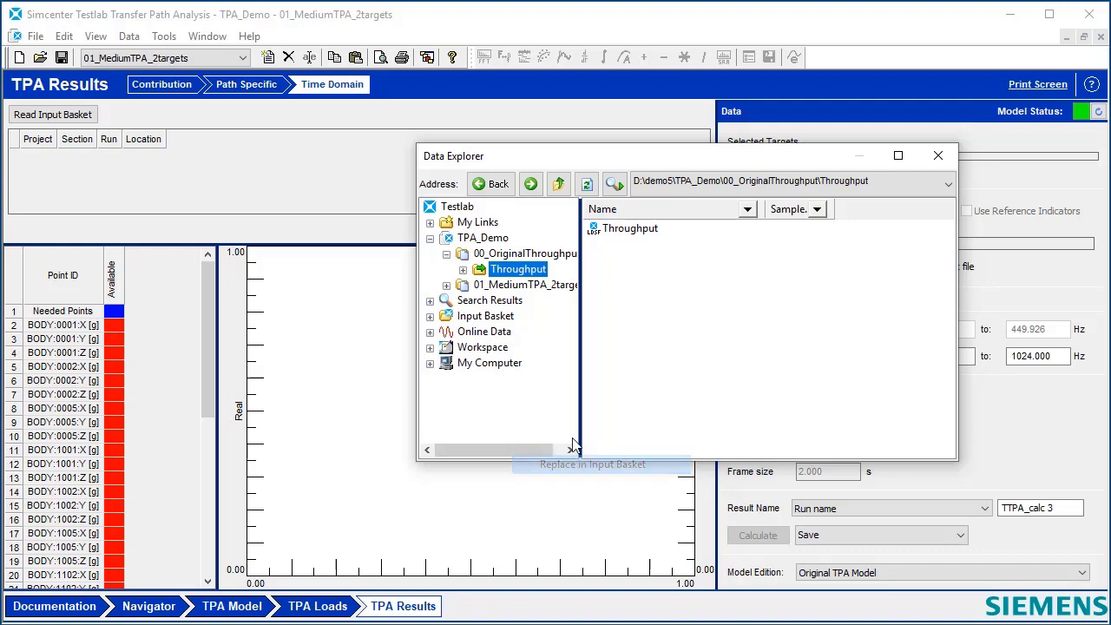
Step: Read the input basket in and select the Throughput run row
{"action": "left_click", "coordinate": [937, 155]}
{"action": "left_click", "coordinate": [71, 118]}
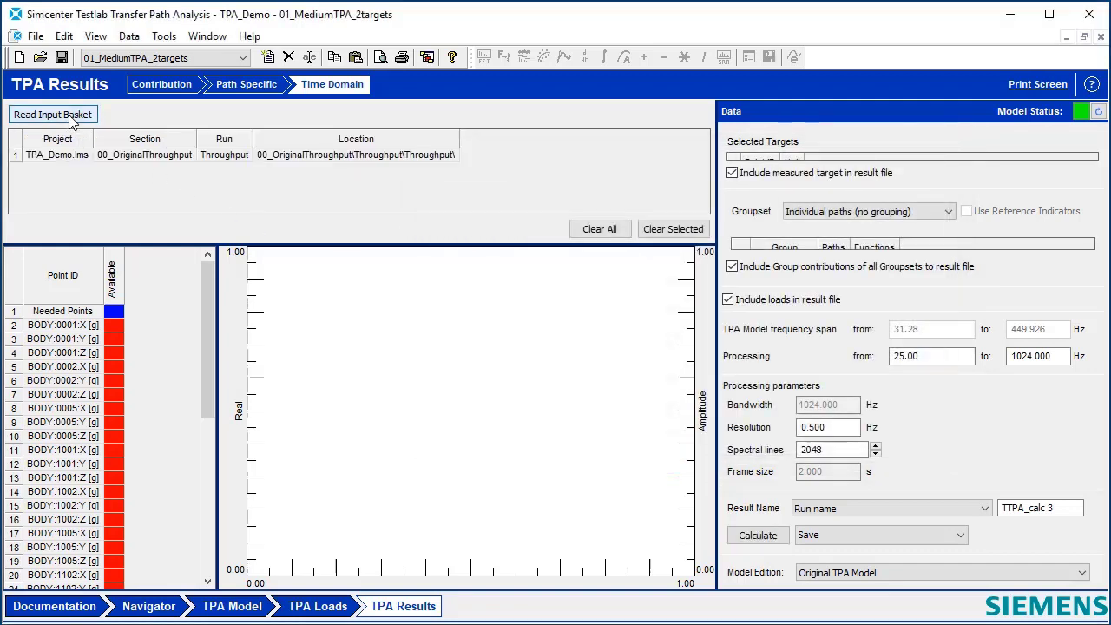
{"action": "left_click", "coordinate": [19, 153]}
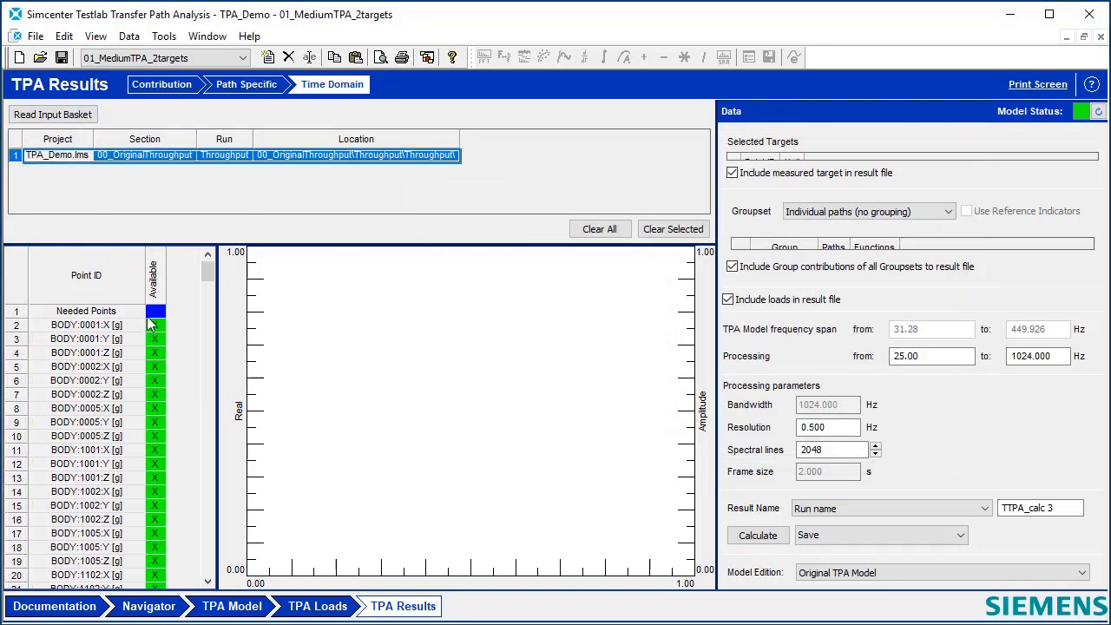
Step: Plot time signals for BODY:0001:X, 0001:Z, 0002:Y, 0005:X, 1001:Y and 1002:Y
{"action": "left_click", "coordinate": [154, 325]}
{"action": "left_click", "coordinate": [154, 354]}
{"action": "left_click", "coordinate": [154, 380]}
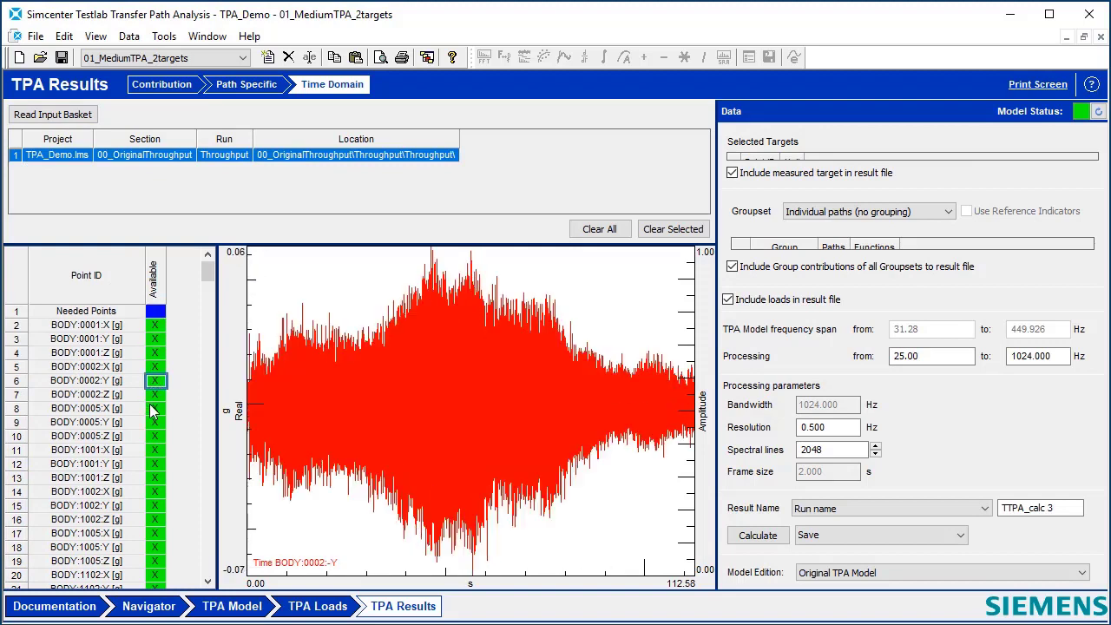
{"action": "left_click", "coordinate": [155, 413]}
{"action": "left_click", "coordinate": [155, 462]}
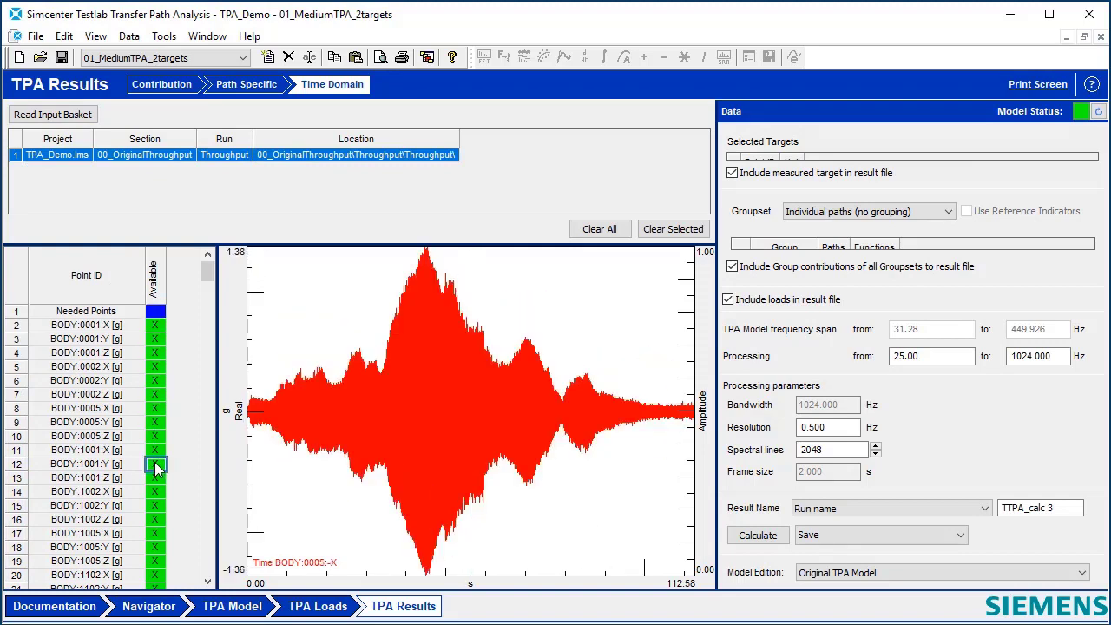
{"action": "left_click", "coordinate": [156, 505]}
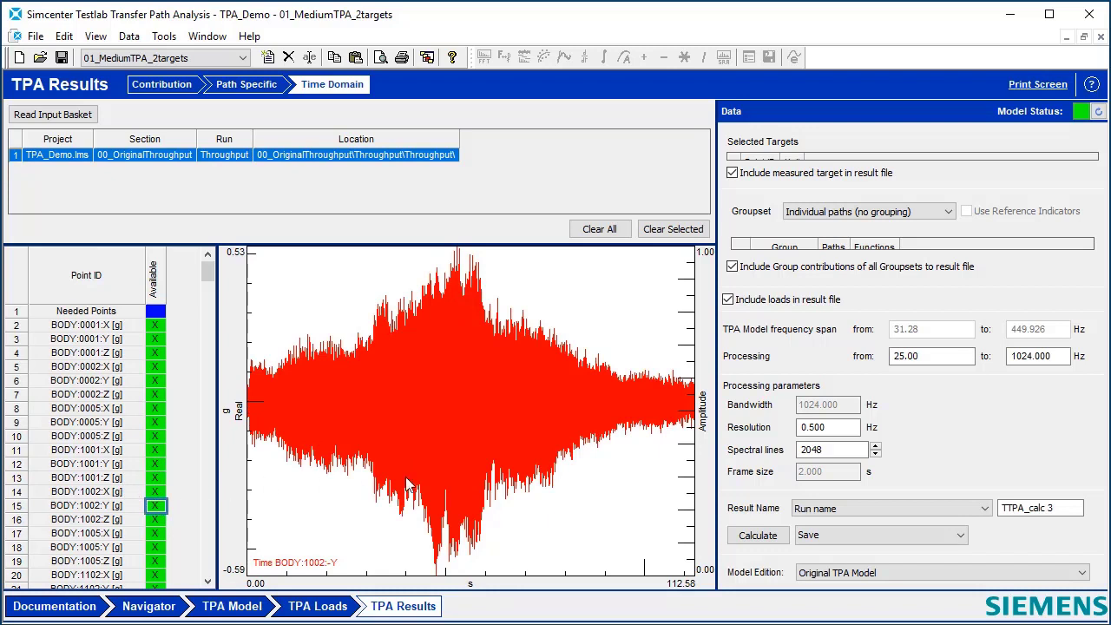
Step: Run the time-domain TPA calculation over all 18 loads
{"action": "left_click", "coordinate": [766, 538]}
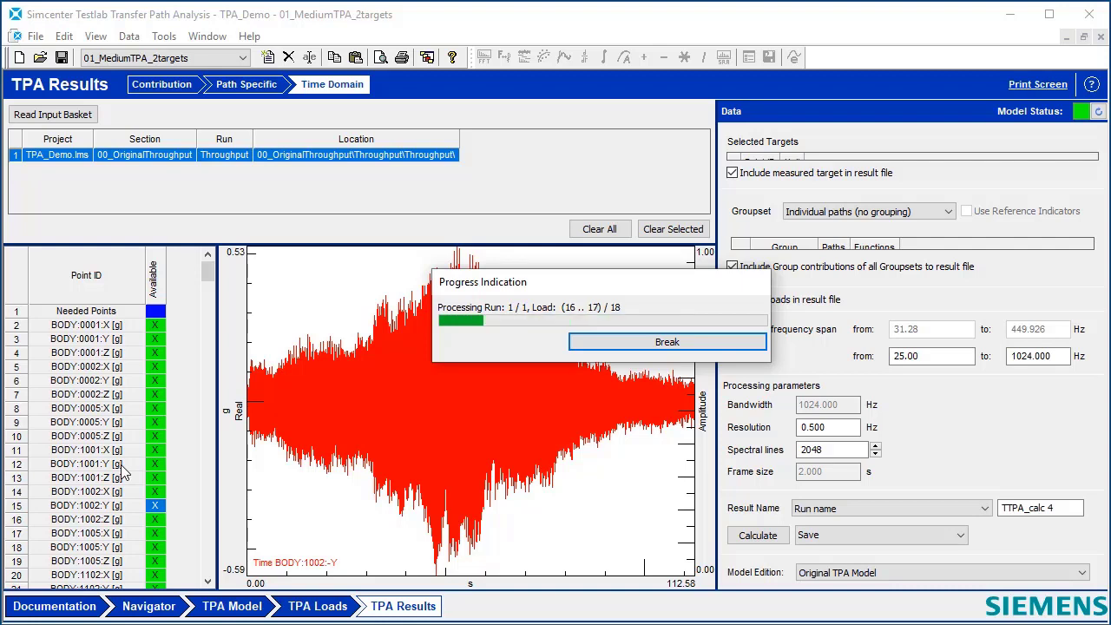
Step: List the Throughput TTPA_calc 3 channels in Horizontal Detail View with the folder tree visible
{"action": "left_click", "coordinate": [149, 607]}
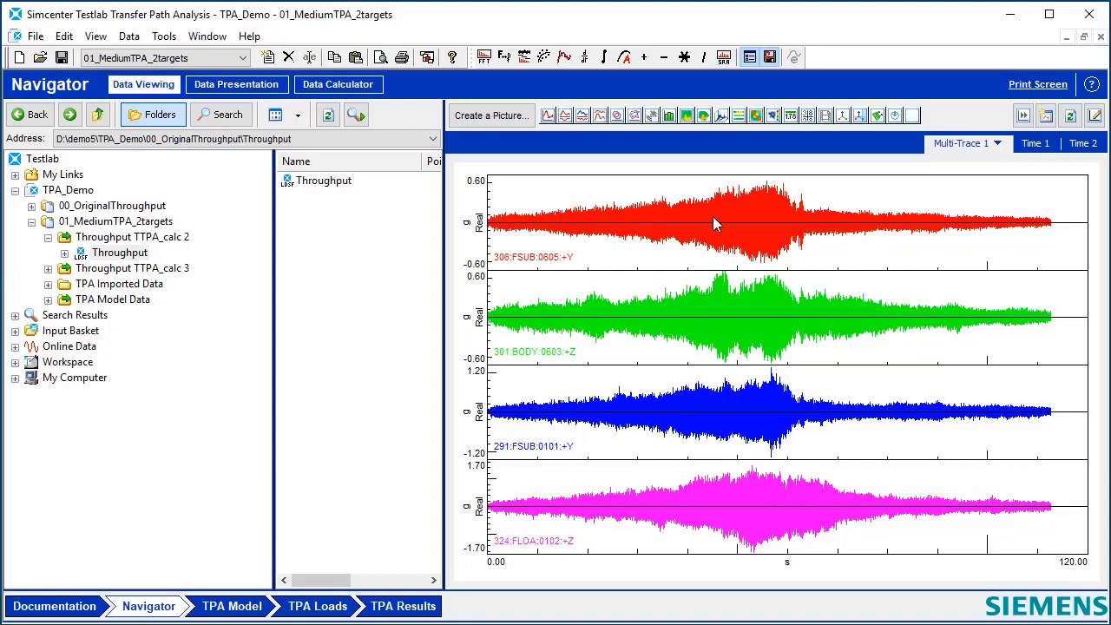
{"action": "left_click", "coordinate": [139, 268]}
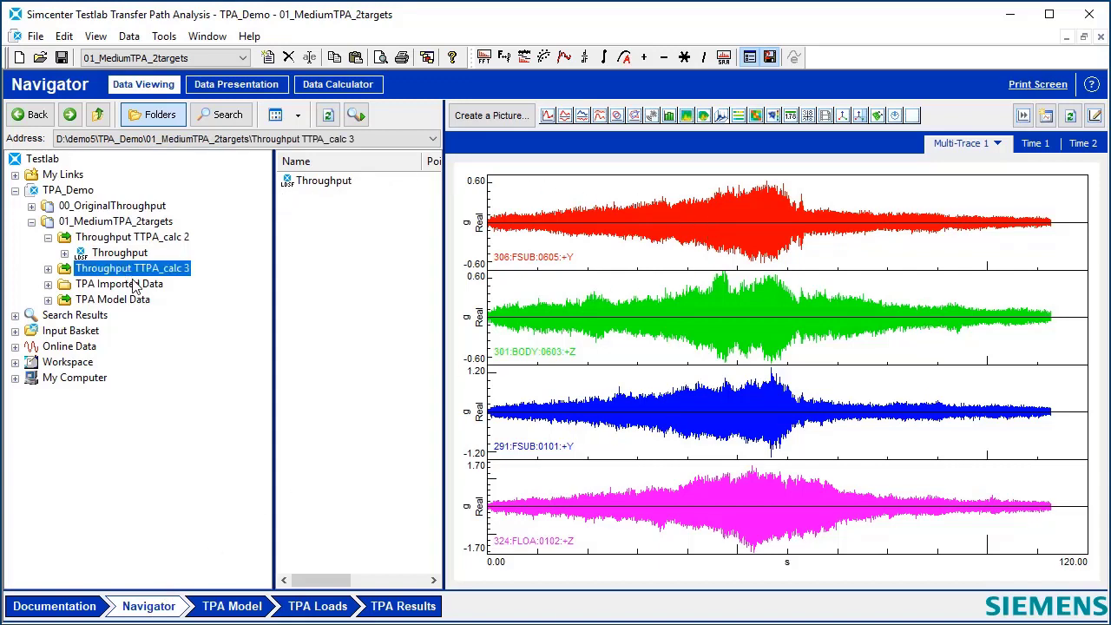
{"action": "left_click", "coordinate": [49, 269]}
{"action": "left_click", "coordinate": [117, 285]}
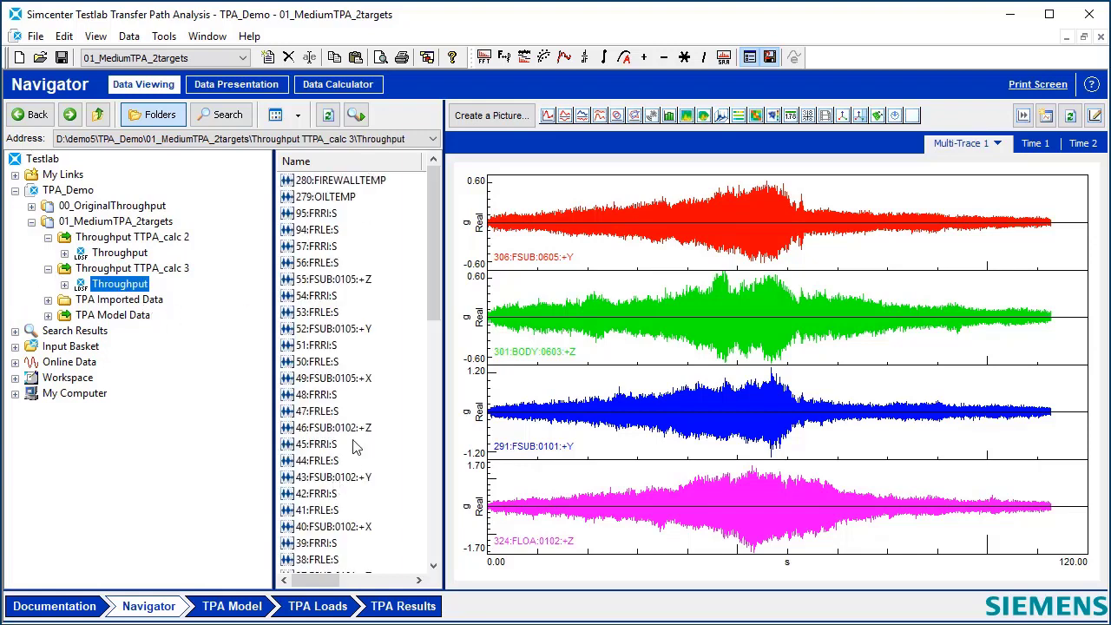
{"action": "left_click", "coordinate": [298, 115]}
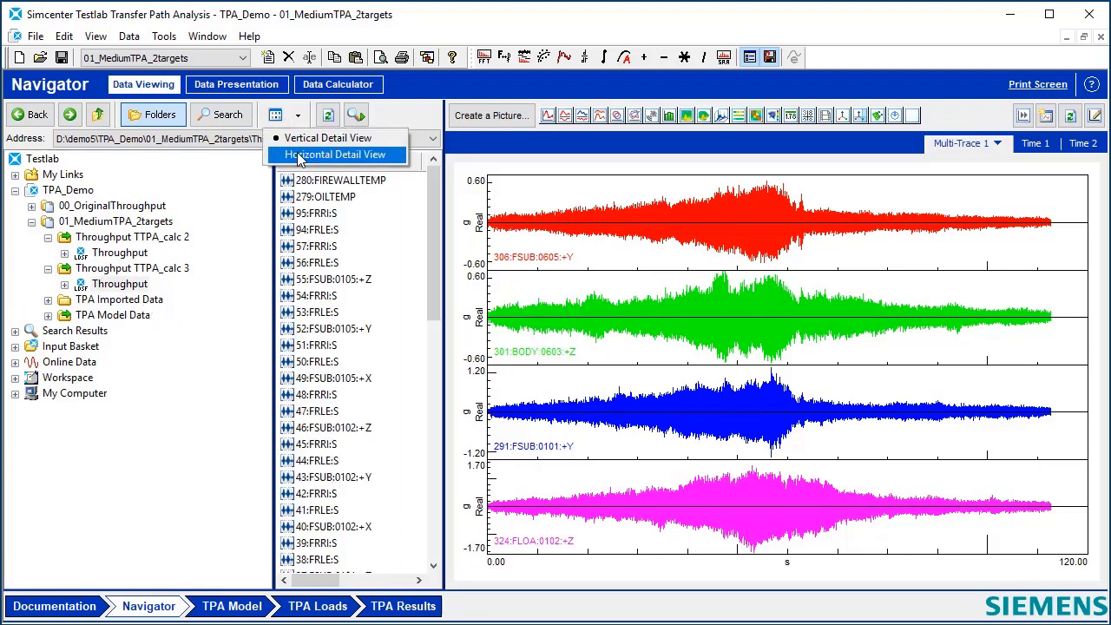
{"action": "left_click", "coordinate": [334, 155]}
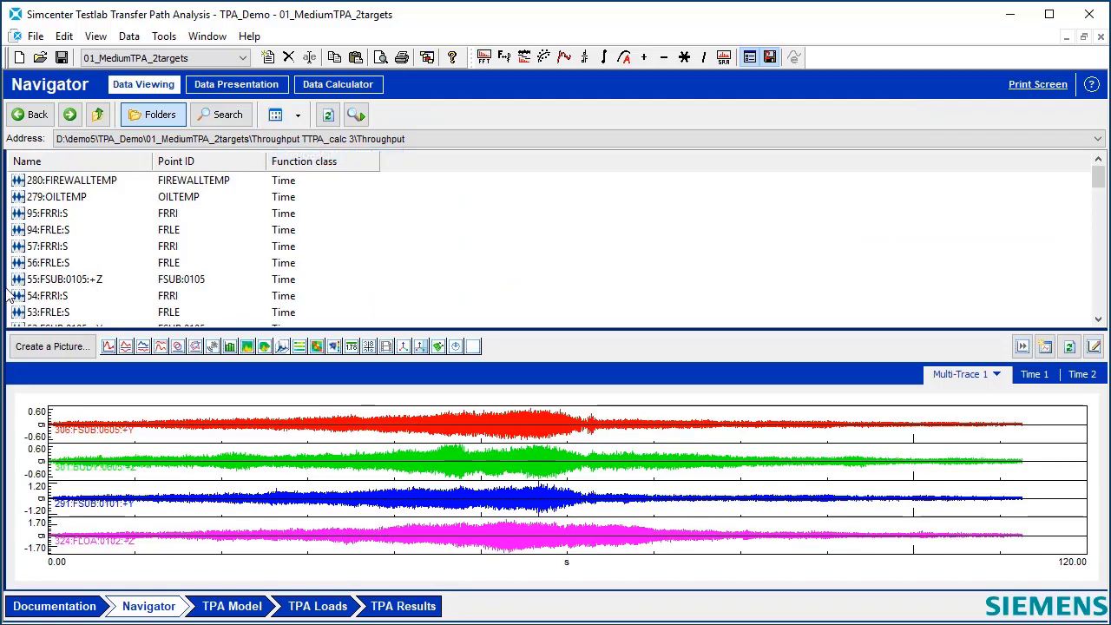
{"action": "left_click_drag", "start_coordinate": [8, 295], "coordinate": [229, 295]}
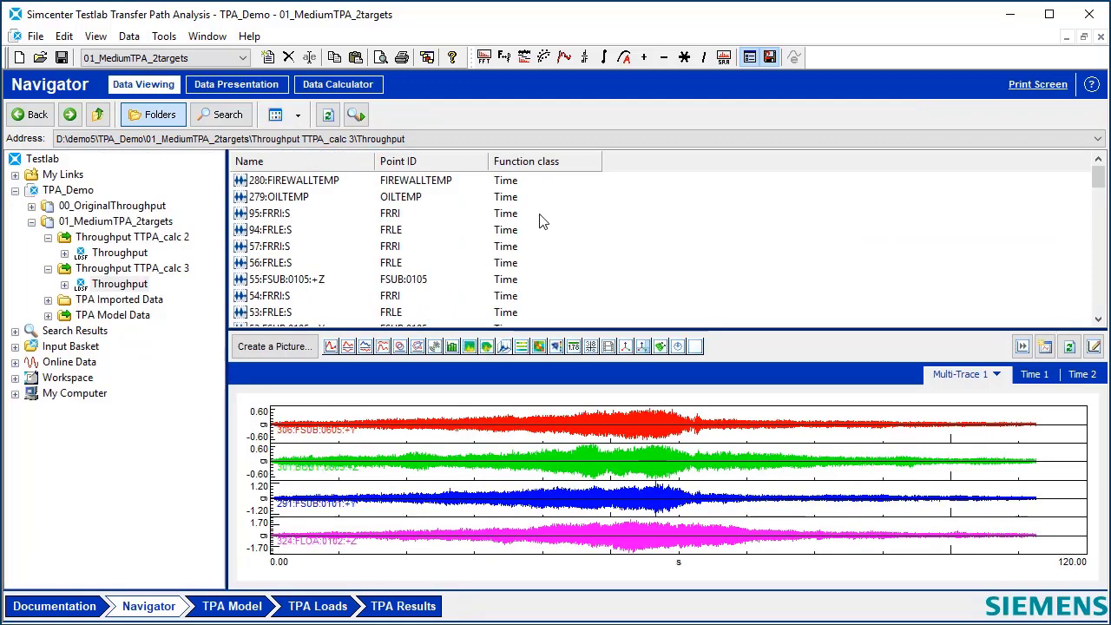
Step: Add TPA Path and TPA Result type columns to the channel list, then select 95:FRRI:S
{"action": "right_click", "coordinate": [570, 164]}
{"action": "left_click", "coordinate": [644, 222]}
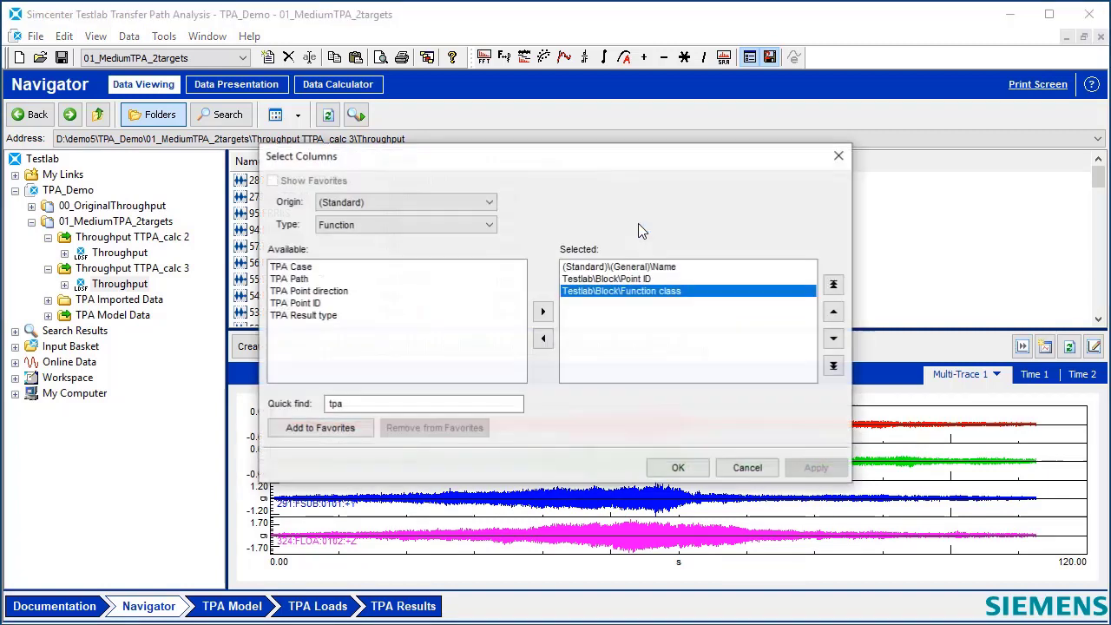
{"action": "left_click", "coordinate": [376, 203]}
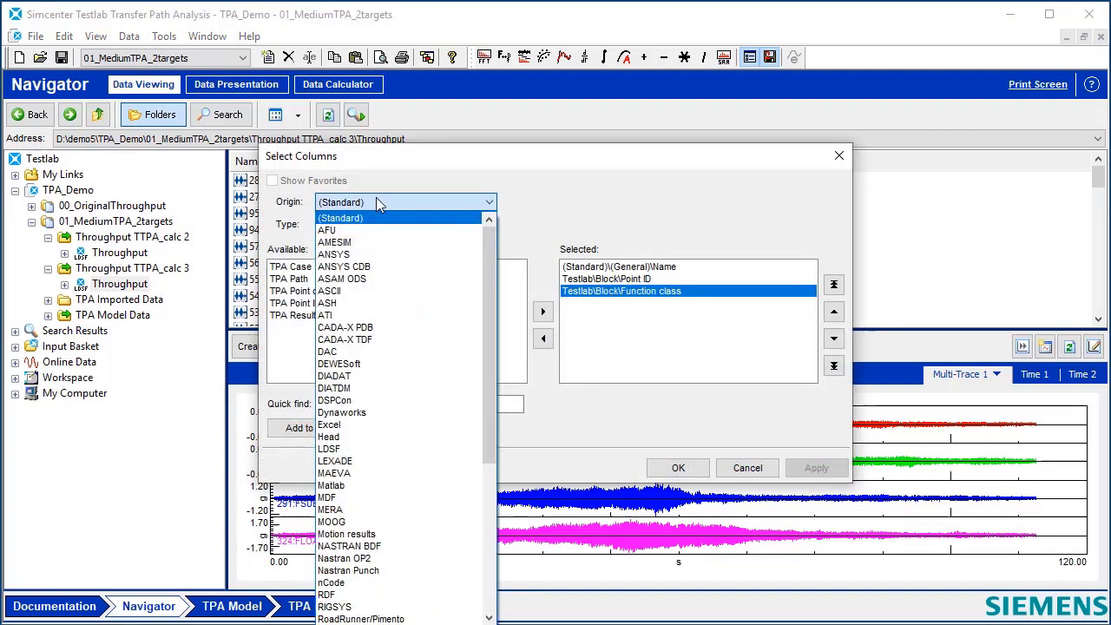
{"action": "left_click", "coordinate": [369, 212]}
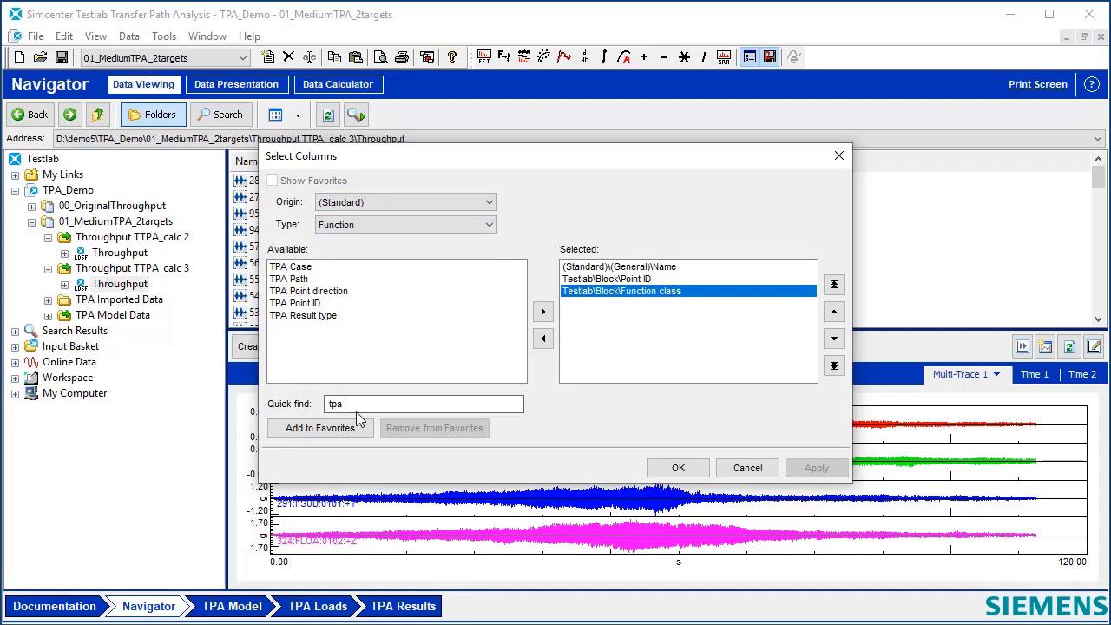
{"action": "double_click", "coordinate": [332, 404]}
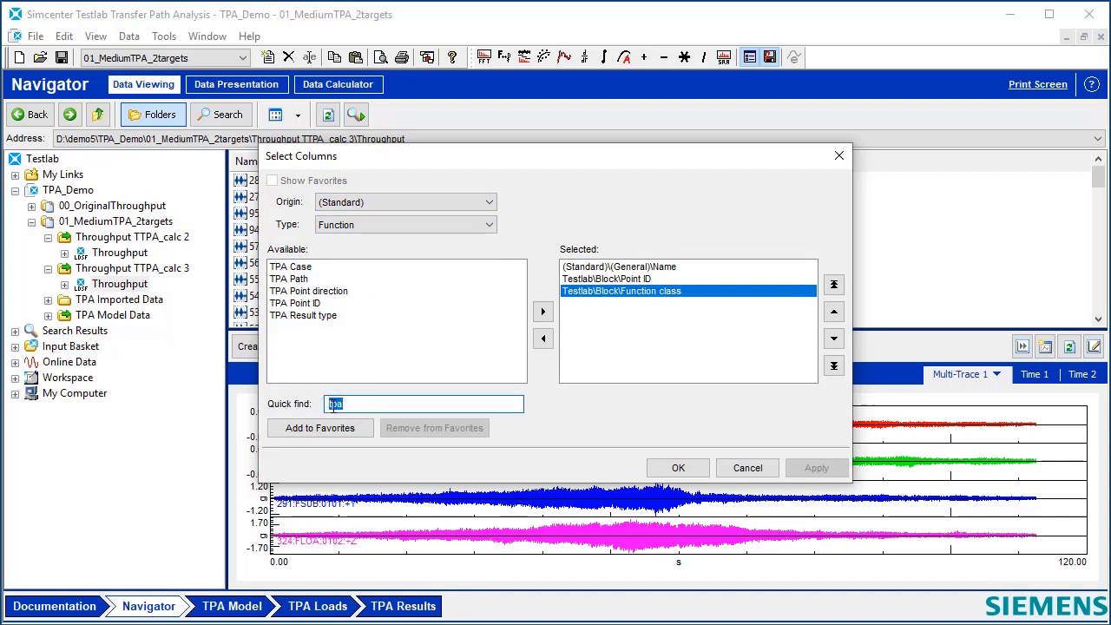
{"action": "left_click", "coordinate": [295, 278]}
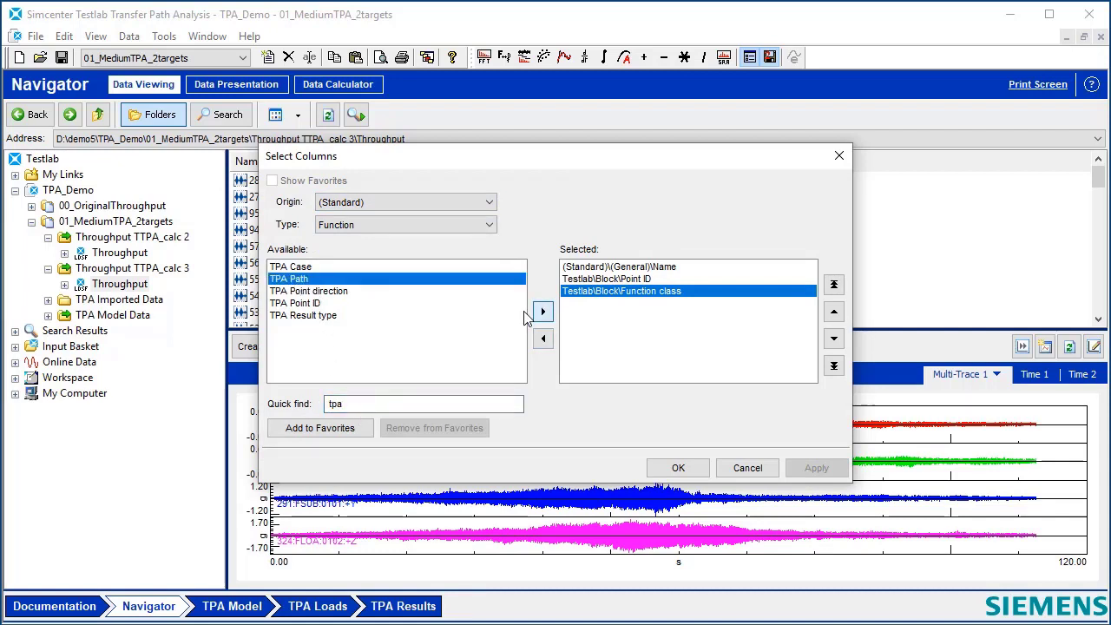
{"action": "left_click", "coordinate": [543, 311]}
{"action": "left_click", "coordinate": [330, 316]}
{"action": "left_click", "coordinate": [543, 311]}
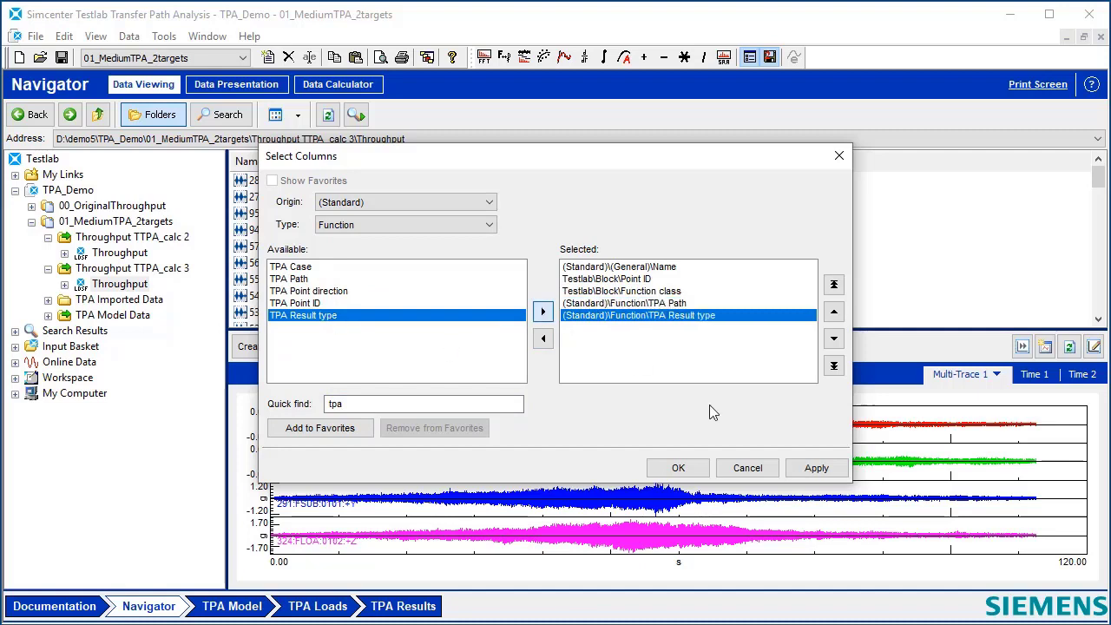
{"action": "left_click", "coordinate": [677, 468]}
{"action": "left_click", "coordinate": [276, 217]}
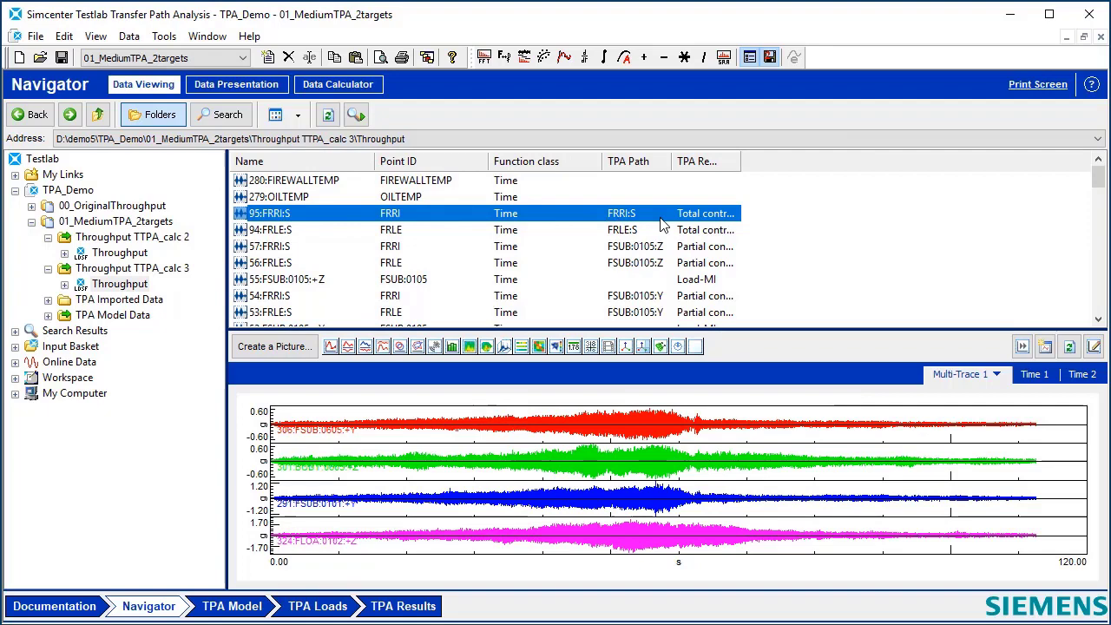
Step: Overlay the 95:FRRI:S total and 57:FRRI:S partial waveforms in the Time 1 display
{"action": "left_click", "coordinate": [1024, 376]}
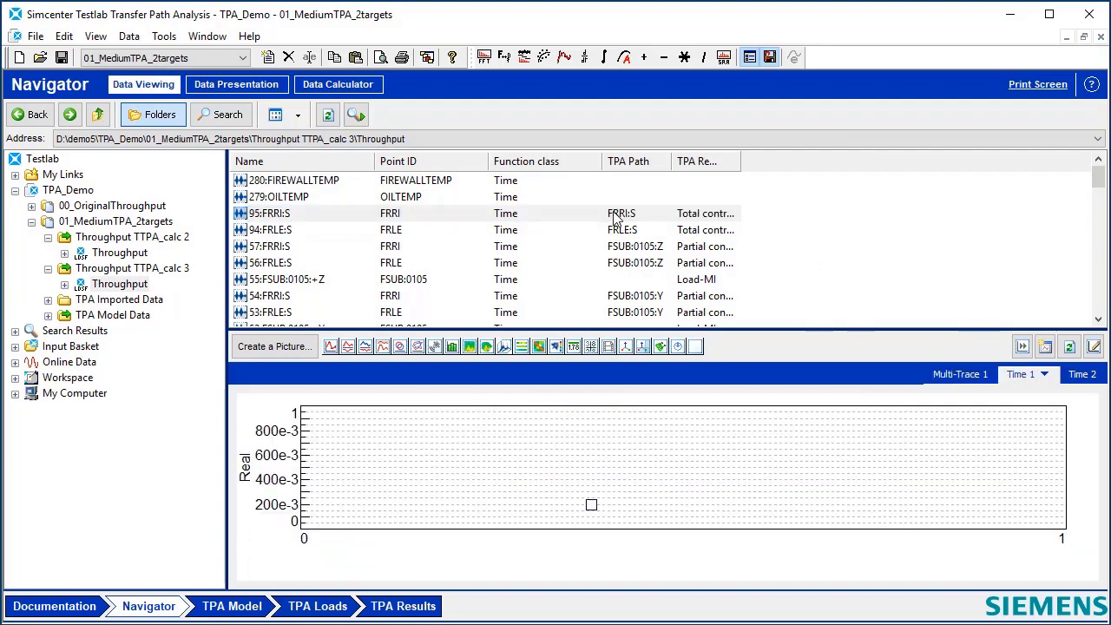
{"action": "left_click_drag", "start_coordinate": [620, 218], "coordinate": [439, 469]}
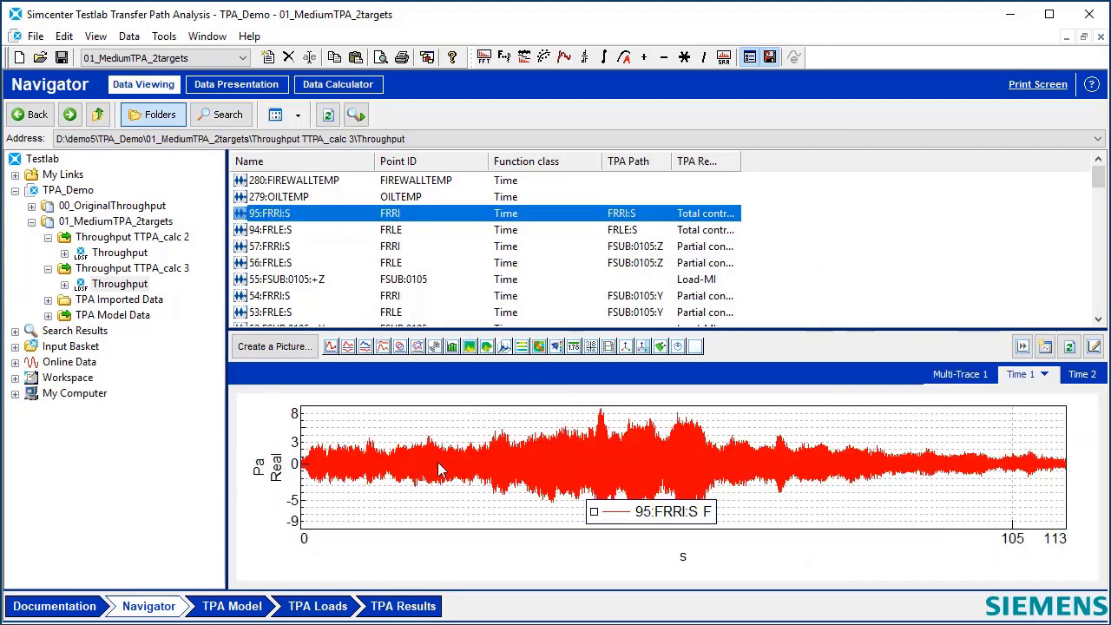
{"action": "left_click", "coordinate": [291, 249]}
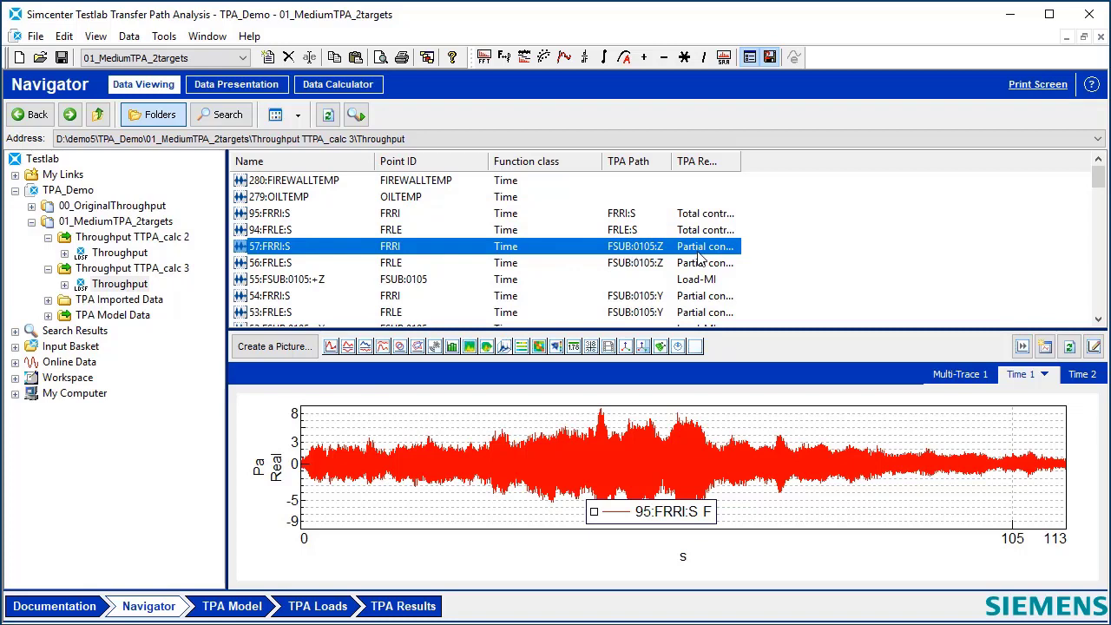
{"action": "left_click_drag", "start_coordinate": [739, 163], "coordinate": [800, 162]}
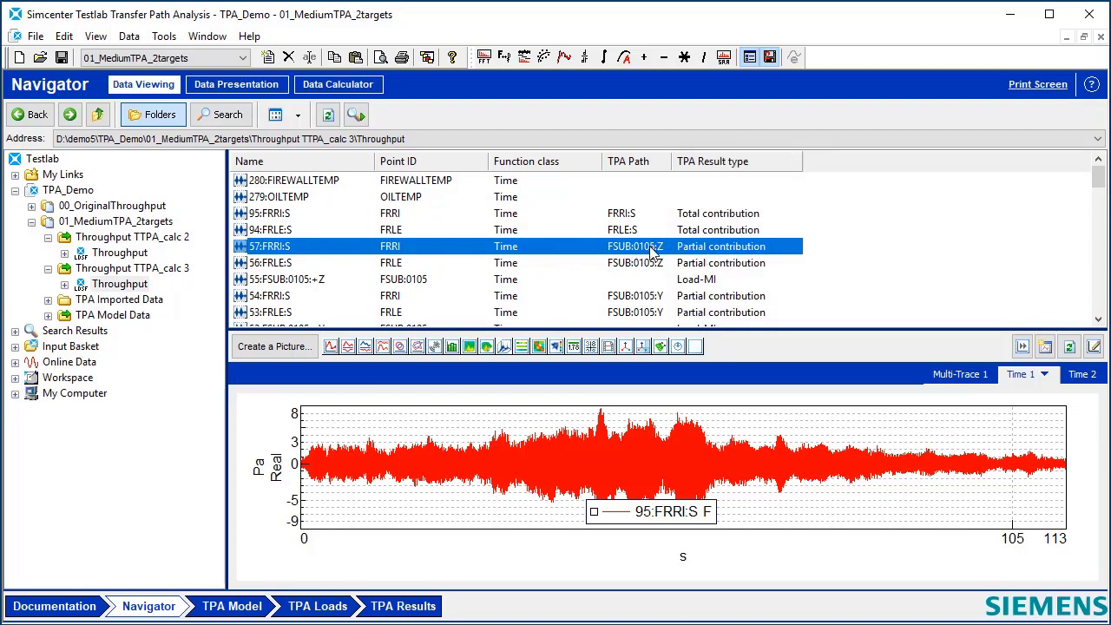
{"action": "mouse_move", "coordinate": [655, 251]}
{"action": "left_mouse_down"}
{"action": "mouse_move", "coordinate": [497, 456]}
{"action": "mouse_move", "coordinate": [449, 469]}
{"action": "left_mouse_up"}
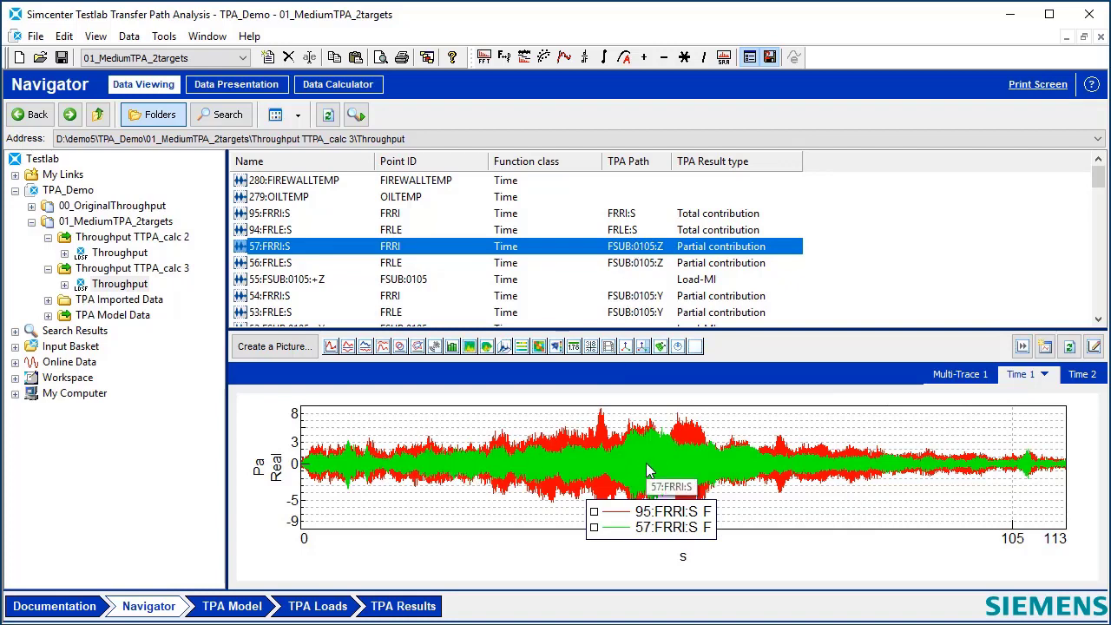
Step: Load both selected FRRI:S traces into Audio Replay
{"action": "left_click", "coordinate": [624, 513]}
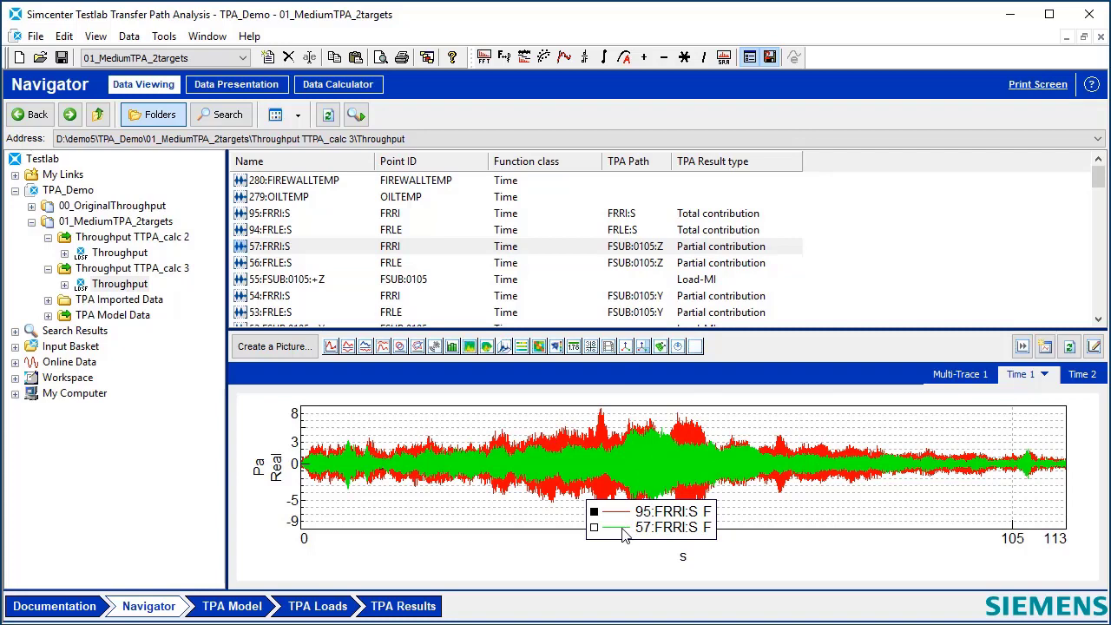
{"action": "left_click", "coordinate": [594, 527]}
{"action": "right_click", "coordinate": [596, 528]}
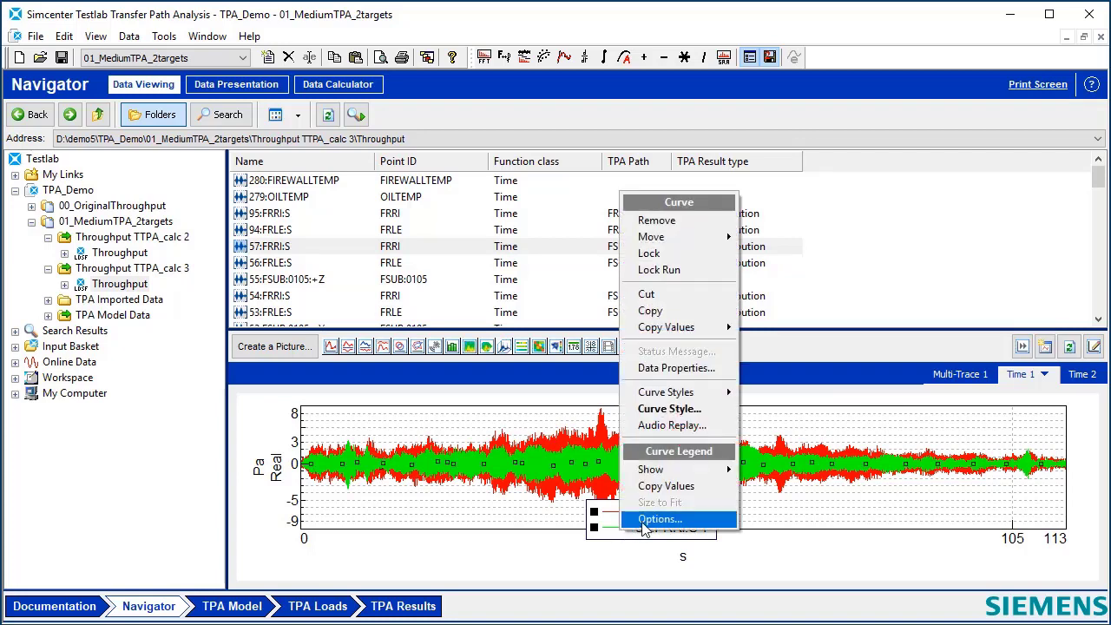
{"action": "left_click", "coordinate": [672, 425]}
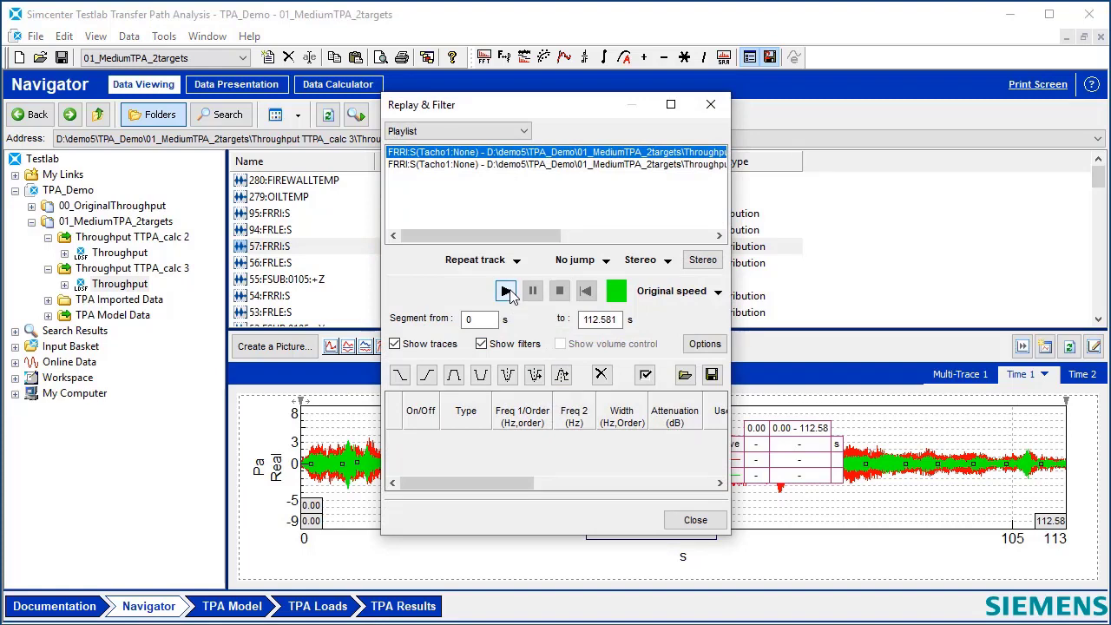
Step: Play both FRRI:S traces in Replay & Filter, switching to the second track, then stop and close
{"action": "left_click", "coordinate": [507, 292]}
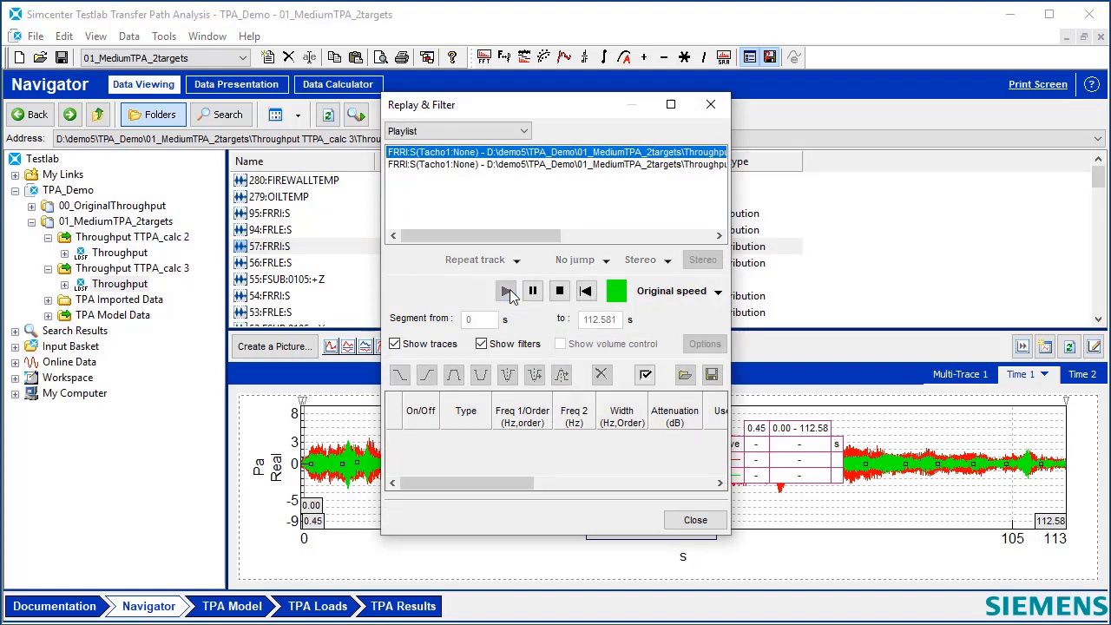
{"action": "left_click", "coordinate": [534, 165]}
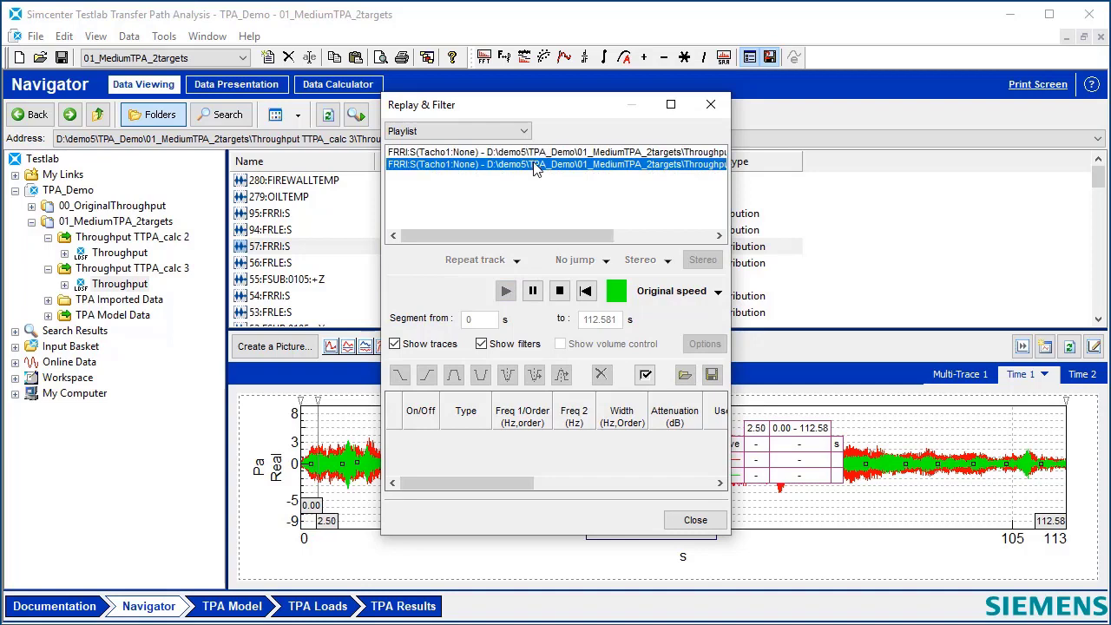
{"action": "left_click", "coordinate": [562, 291]}
{"action": "left_click", "coordinate": [695, 520]}
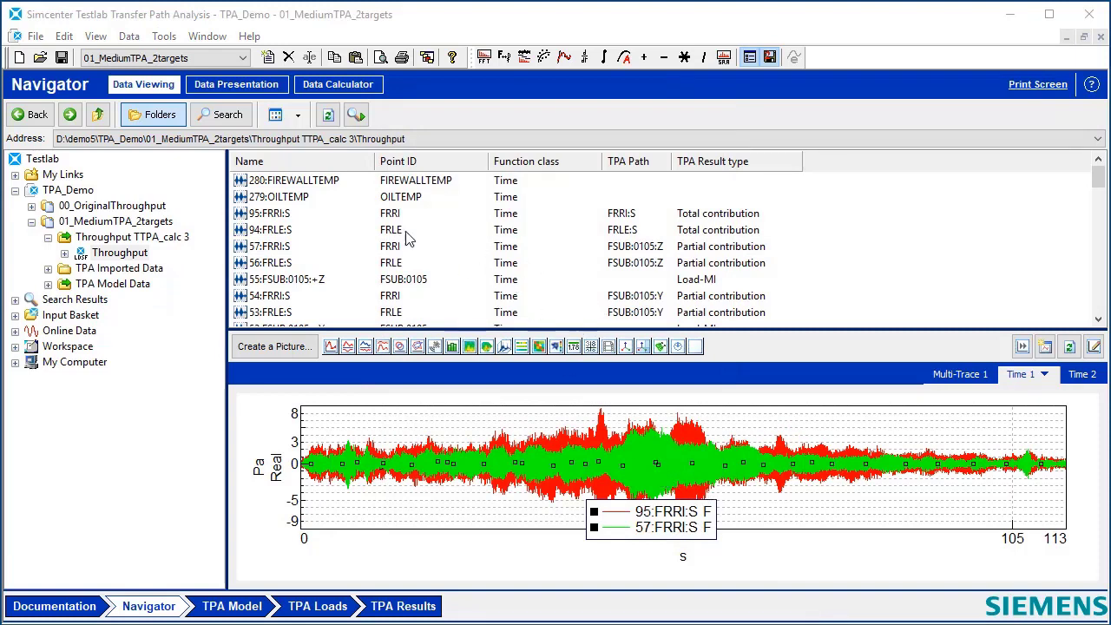
Step: Enable the TPA Synthesis add-in via Tools > Add-ins
{"action": "left_click", "coordinate": [164, 37]}
{"action": "left_click", "coordinate": [200, 56]}
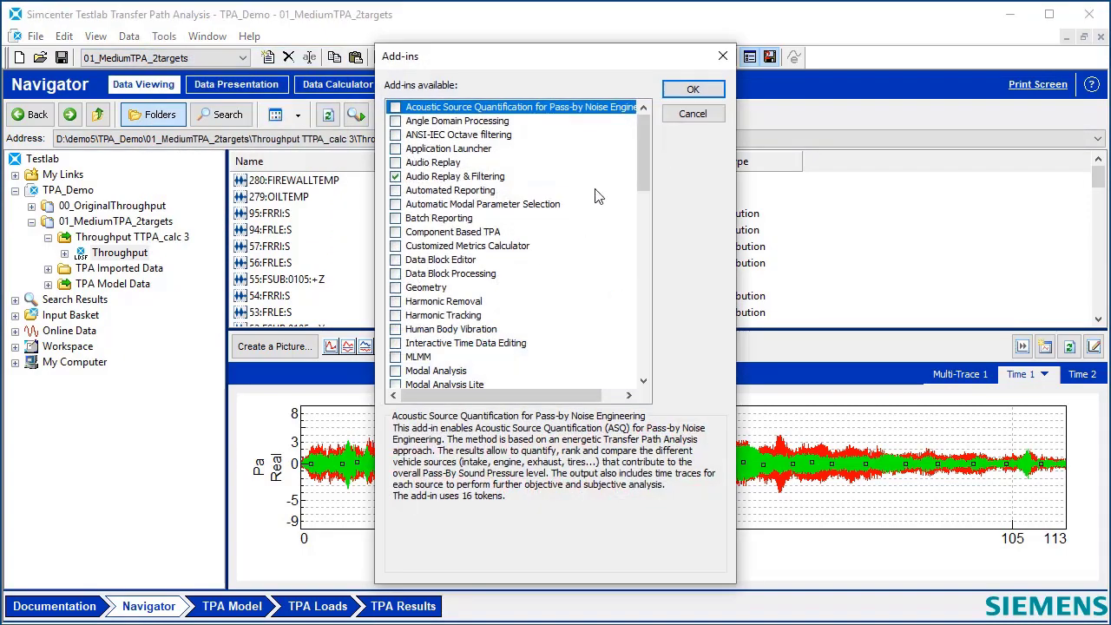
{"action": "left_click_drag", "start_coordinate": [644, 149], "coordinate": [645, 334]}
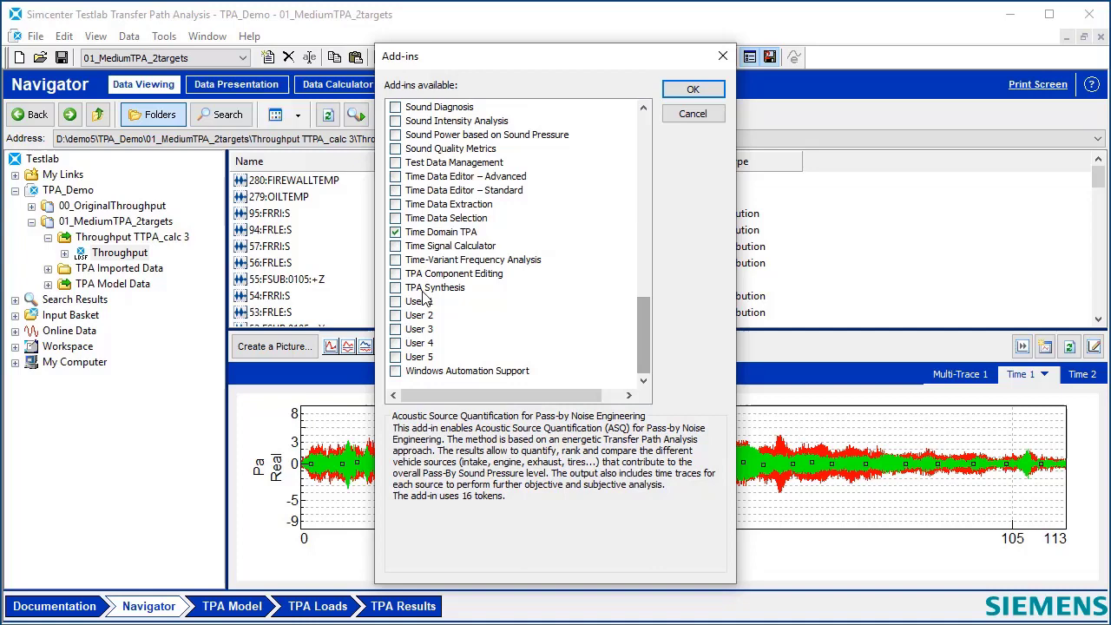
{"action": "left_click", "coordinate": [396, 288]}
{"action": "left_click", "coordinate": [693, 89]}
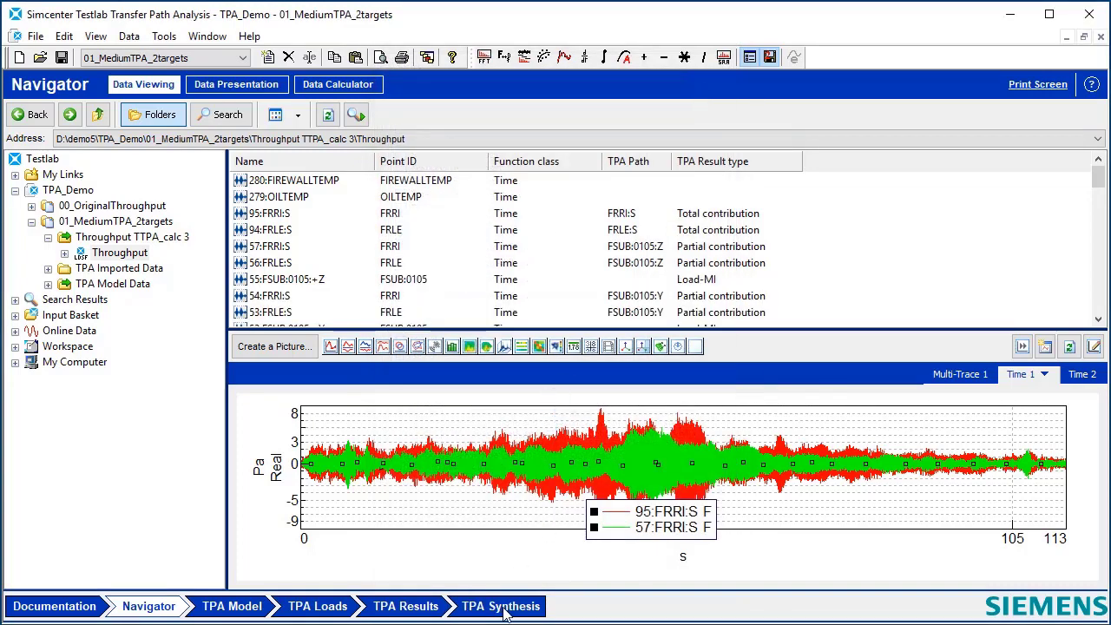
Step: Load Throughput TTPA_calc 3 into TPA Synthesis and trim the playlist to 43.112–52.550 s
{"action": "left_click", "coordinate": [506, 609]}
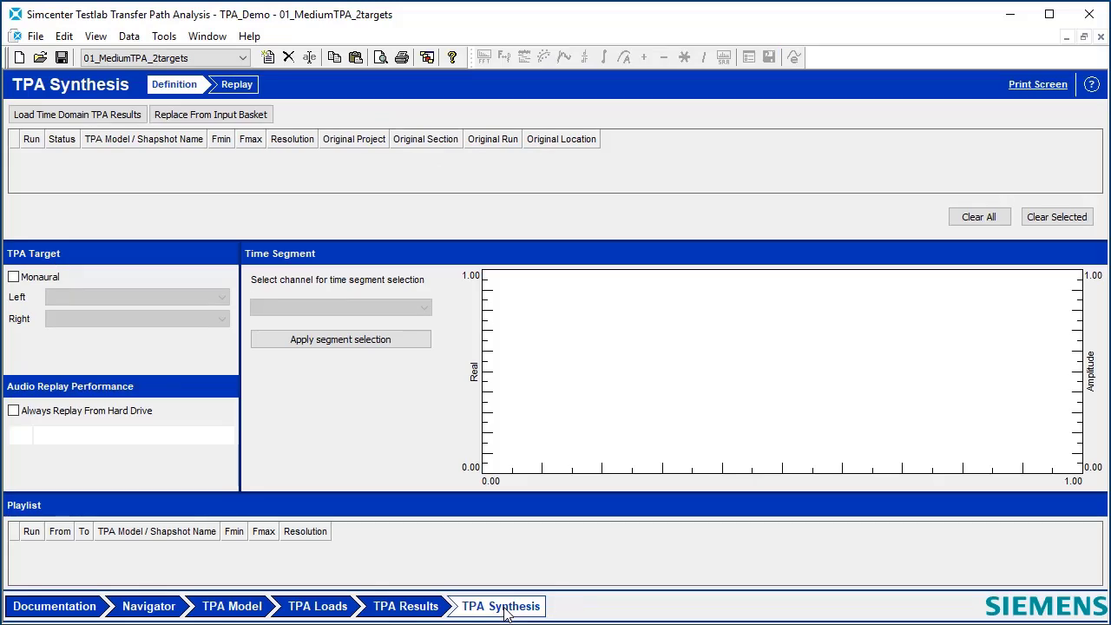
{"action": "left_click", "coordinate": [94, 117]}
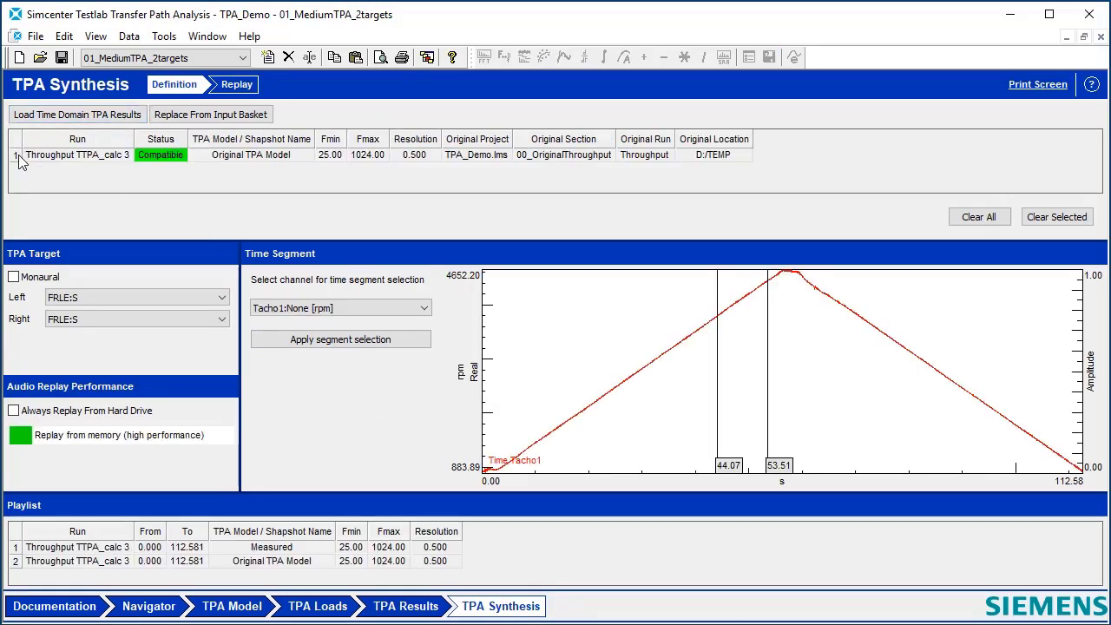
{"action": "left_click", "coordinate": [16, 155]}
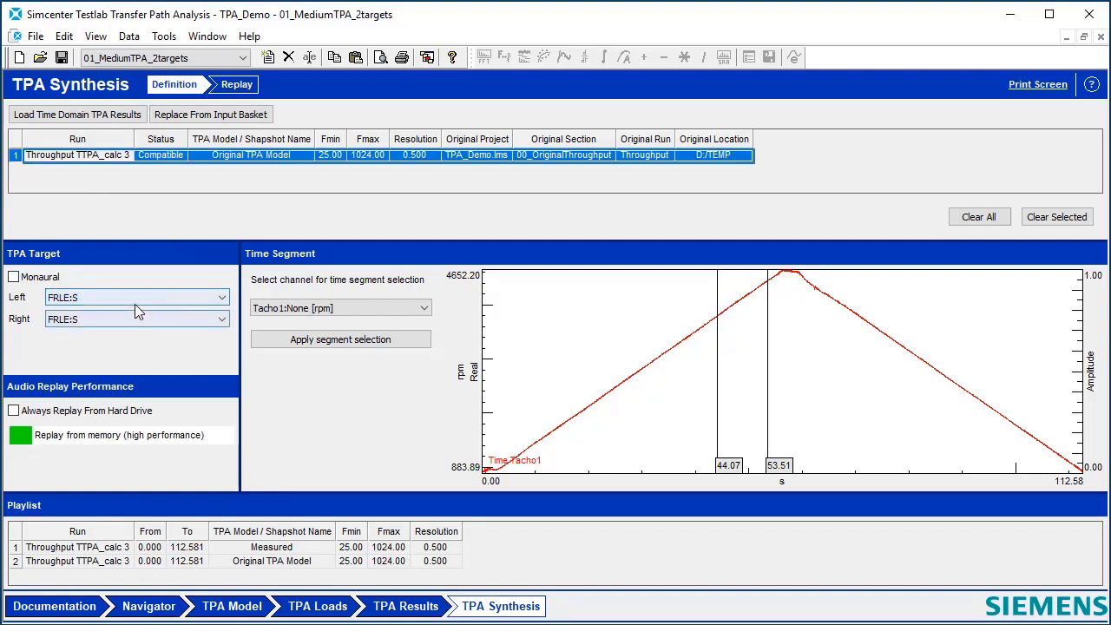
{"action": "left_click", "coordinate": [110, 319]}
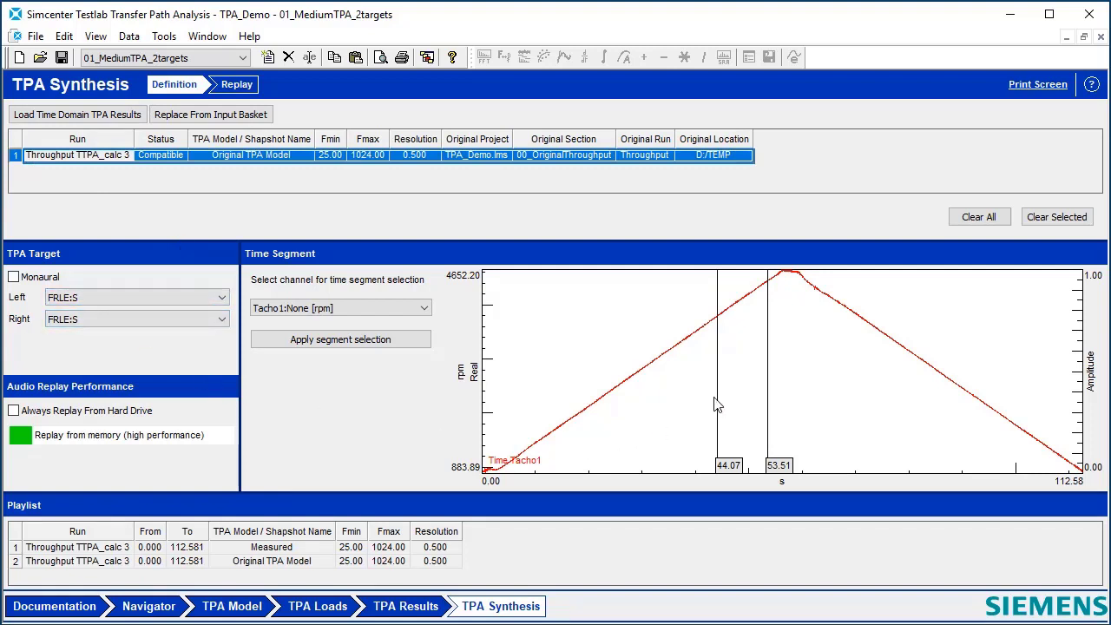
{"action": "left_click_drag", "start_coordinate": [717, 405], "coordinate": [716, 408]}
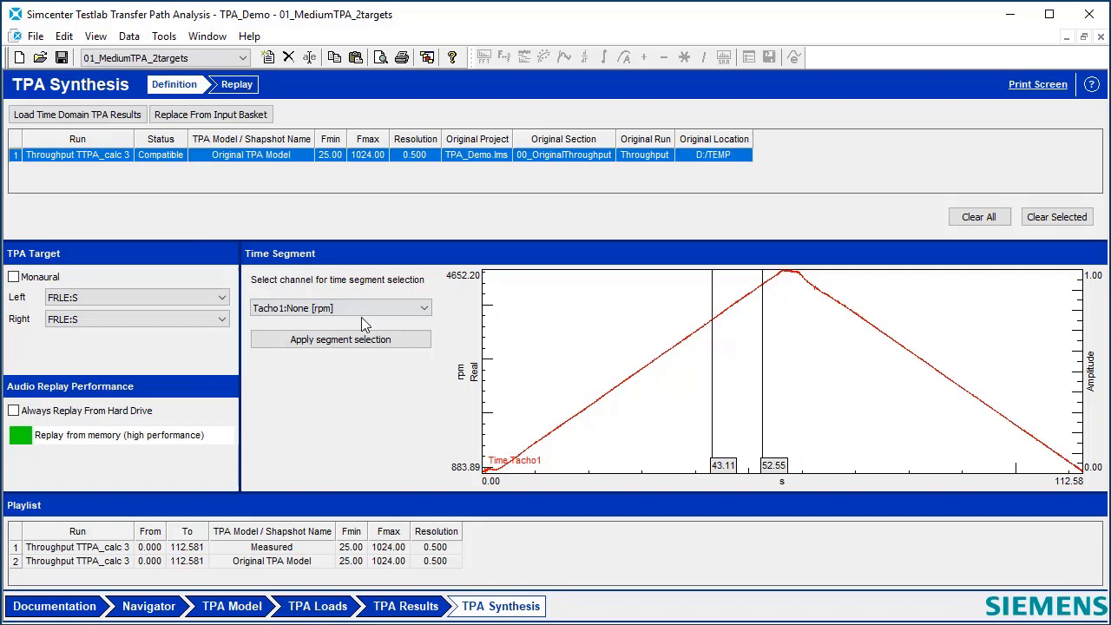
{"action": "left_click", "coordinate": [358, 344]}
Step: Replay the synthesis playlist, switch to the Original TPA Model run, then stop playback
{"action": "left_click", "coordinate": [237, 84]}
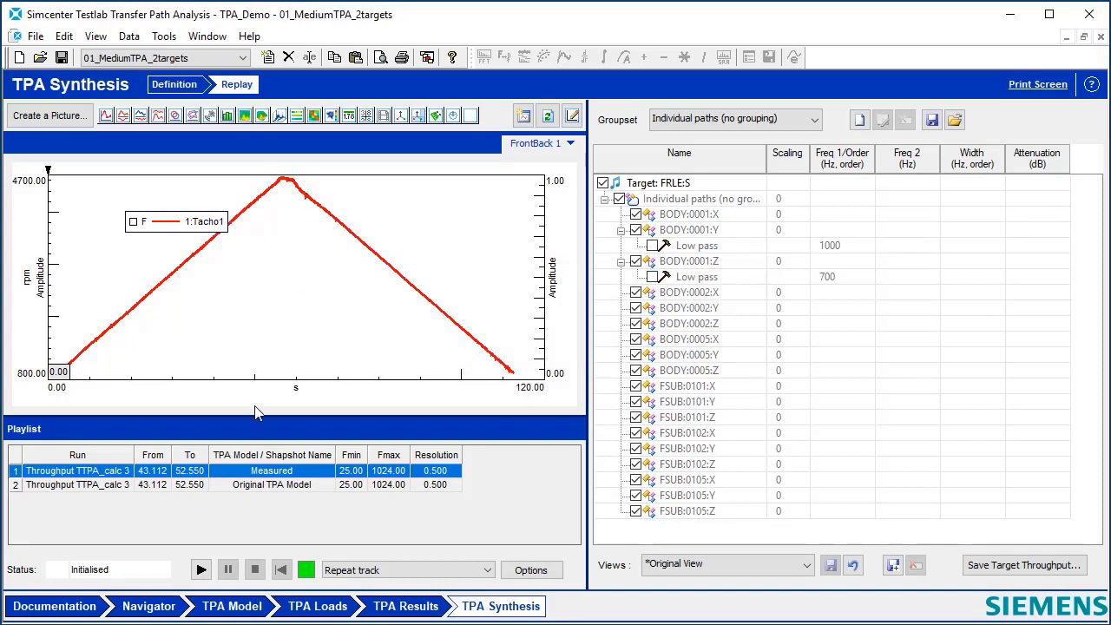
{"action": "left_click", "coordinate": [201, 571]}
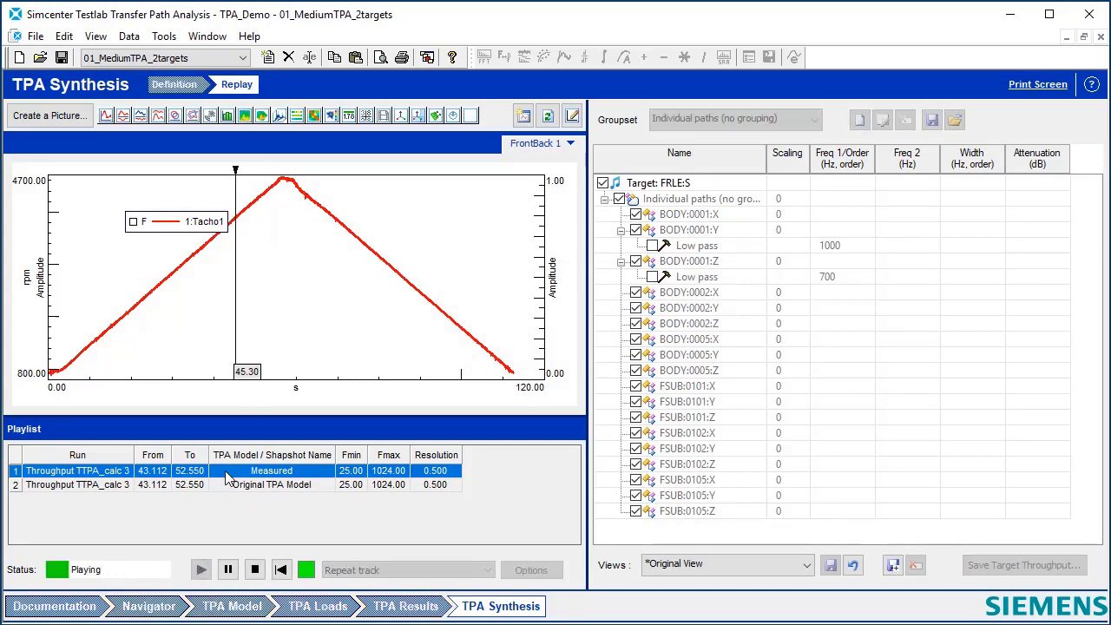
{"action": "left_click", "coordinate": [25, 491]}
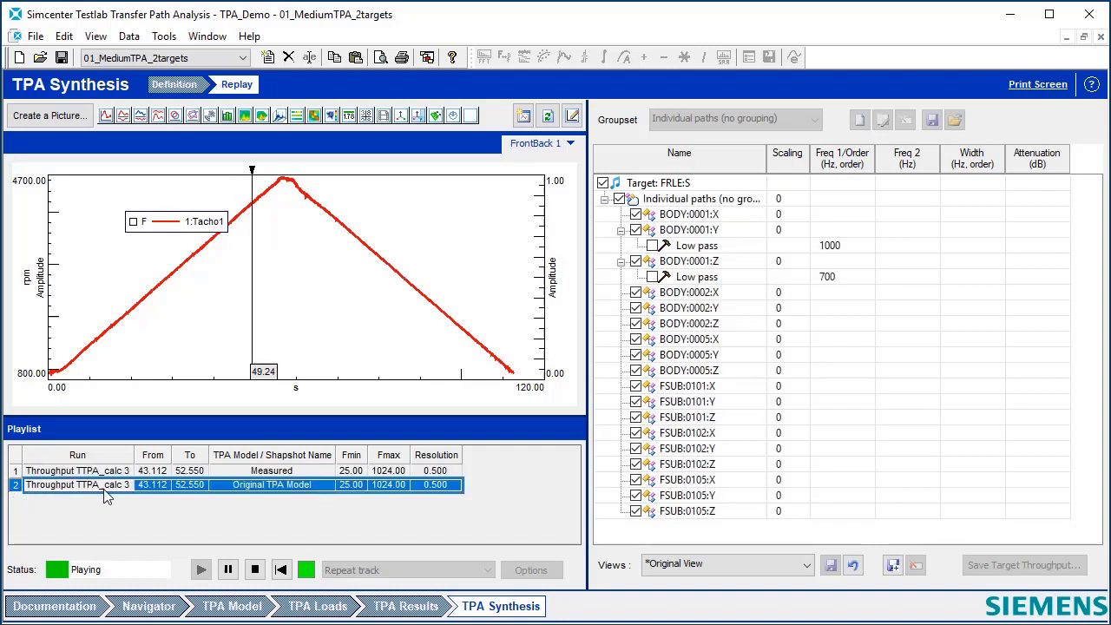
{"action": "left_click", "coordinate": [254, 571]}
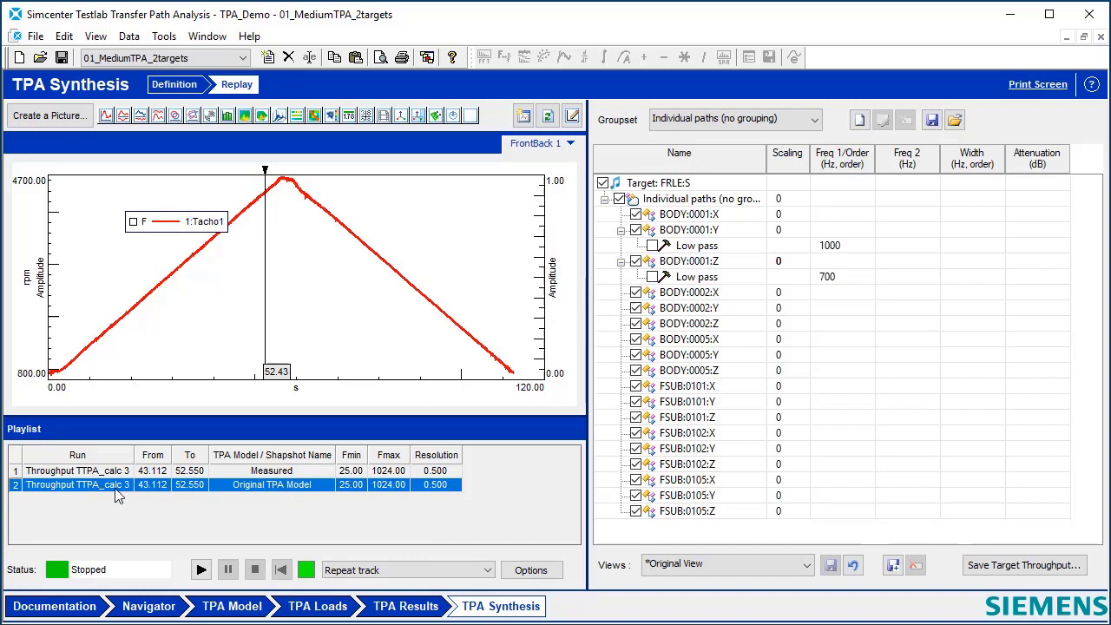
Step: Restart the Original TPA Model replay and exclude paths BODY:0002:X, FSUB:0105:X, FSUB:0105:Y and FSUB:0101:X
{"action": "left_click", "coordinate": [201, 570]}
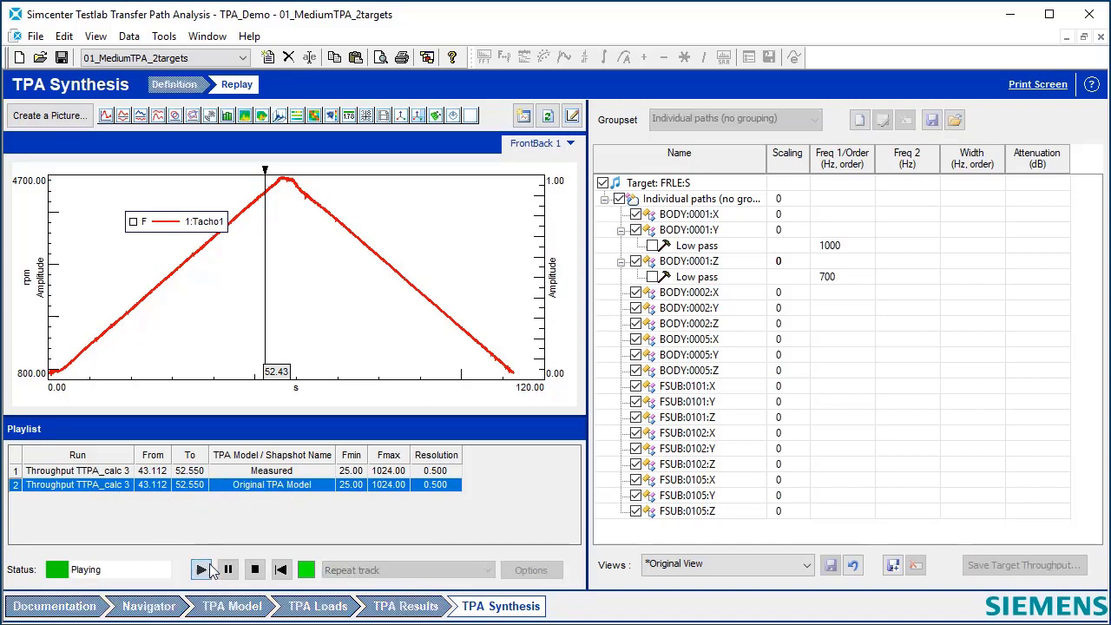
{"action": "left_click", "coordinate": [635, 293]}
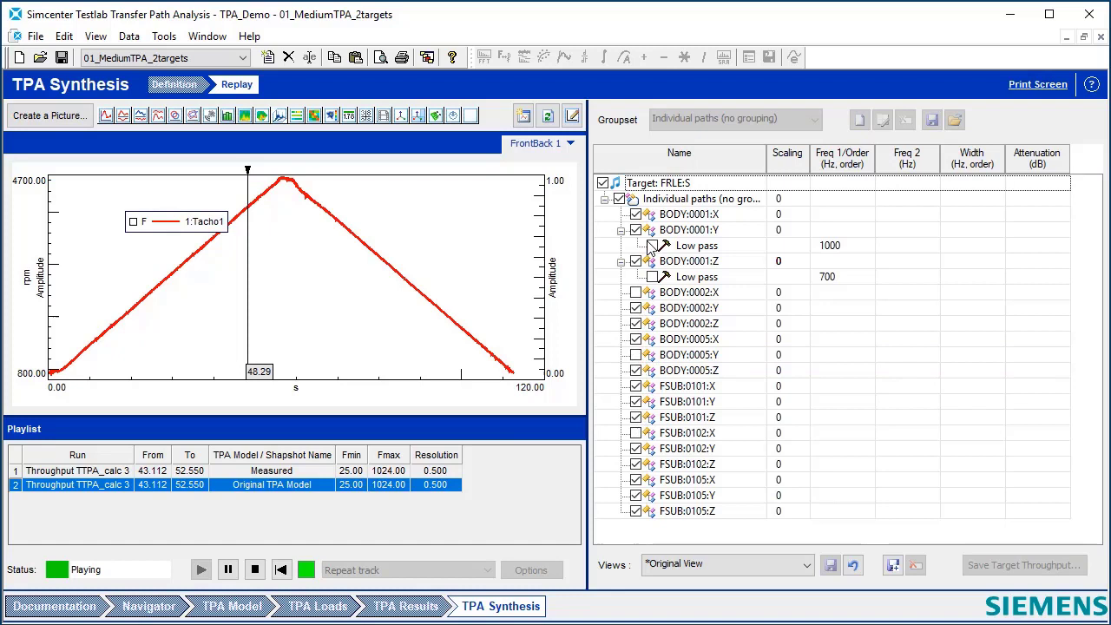
{"action": "left_click", "coordinate": [636, 479]}
{"action": "left_click", "coordinate": [636, 496]}
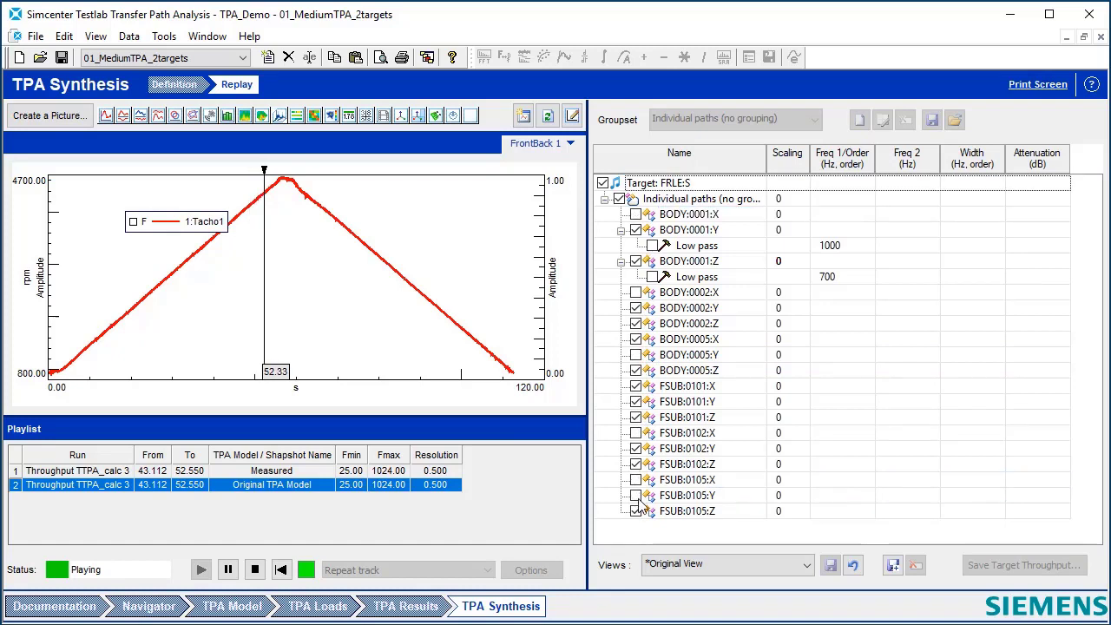
{"action": "left_click", "coordinate": [636, 386]}
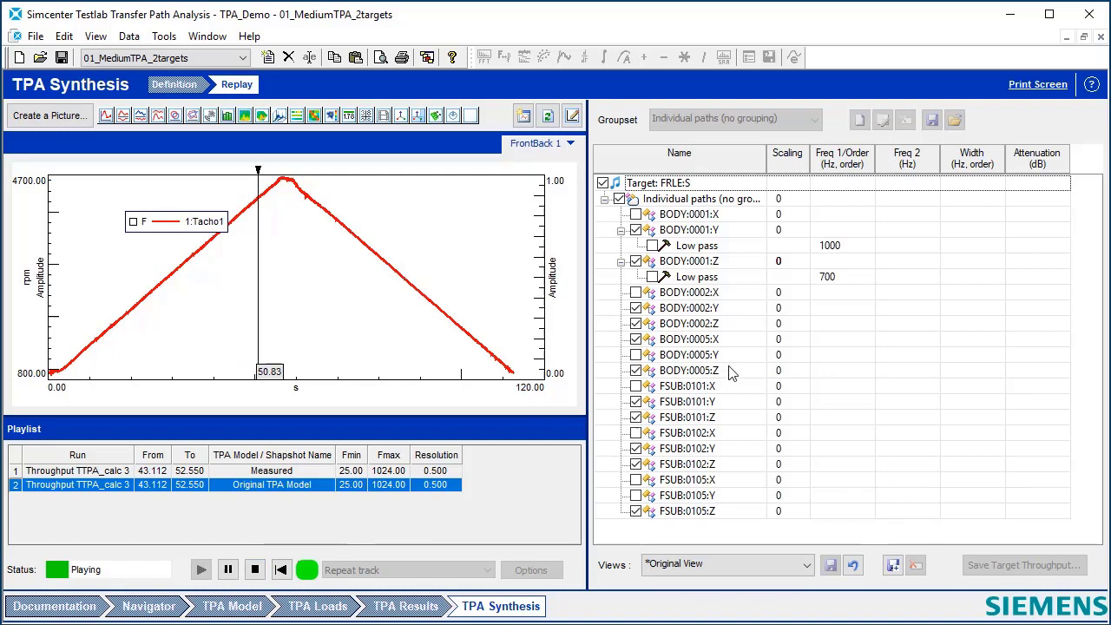
Step: Add eavesdropping on path BODY:0001:Z at 1 Hz resolution and move the spectrum window aside
{"action": "right_click", "coordinate": [683, 309]}
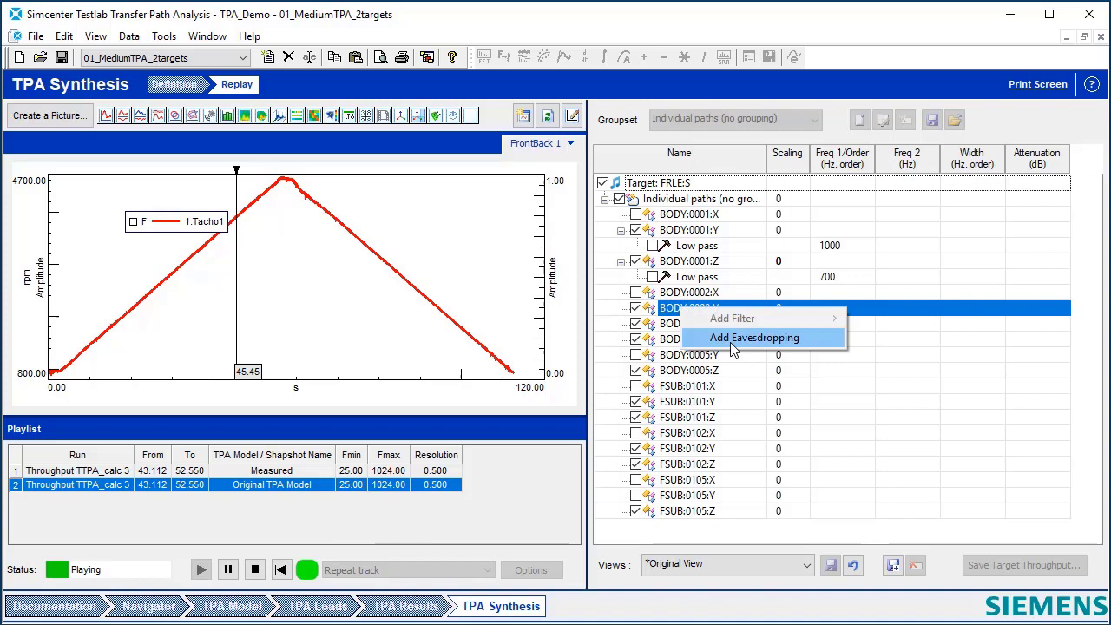
{"action": "left_click", "coordinate": [692, 263]}
{"action": "right_click", "coordinate": [692, 263]}
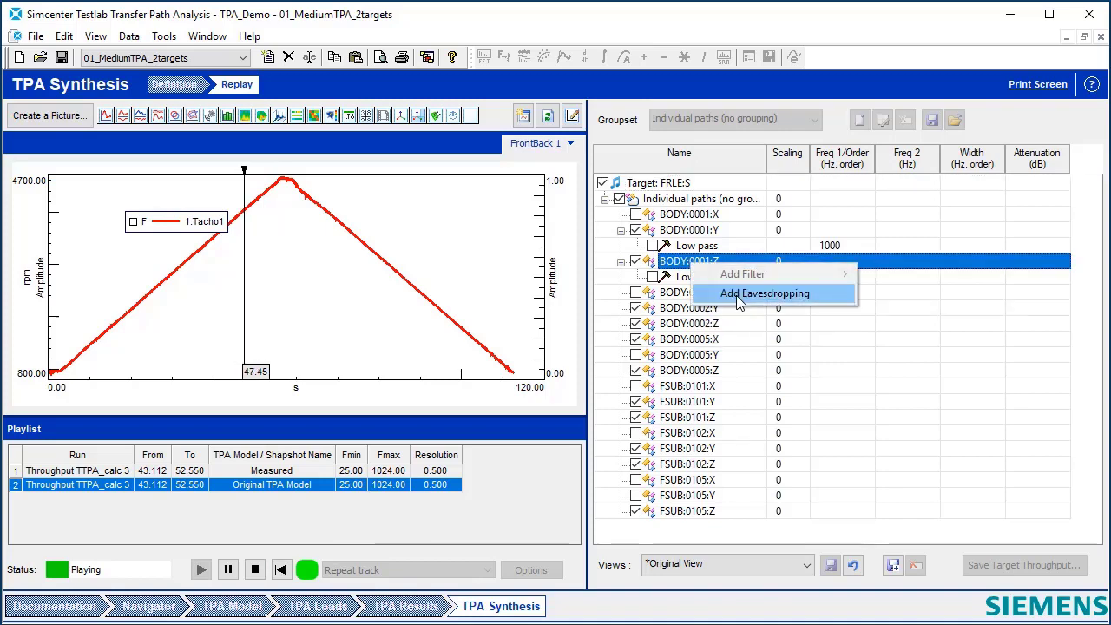
{"action": "left_click", "coordinate": [739, 294]}
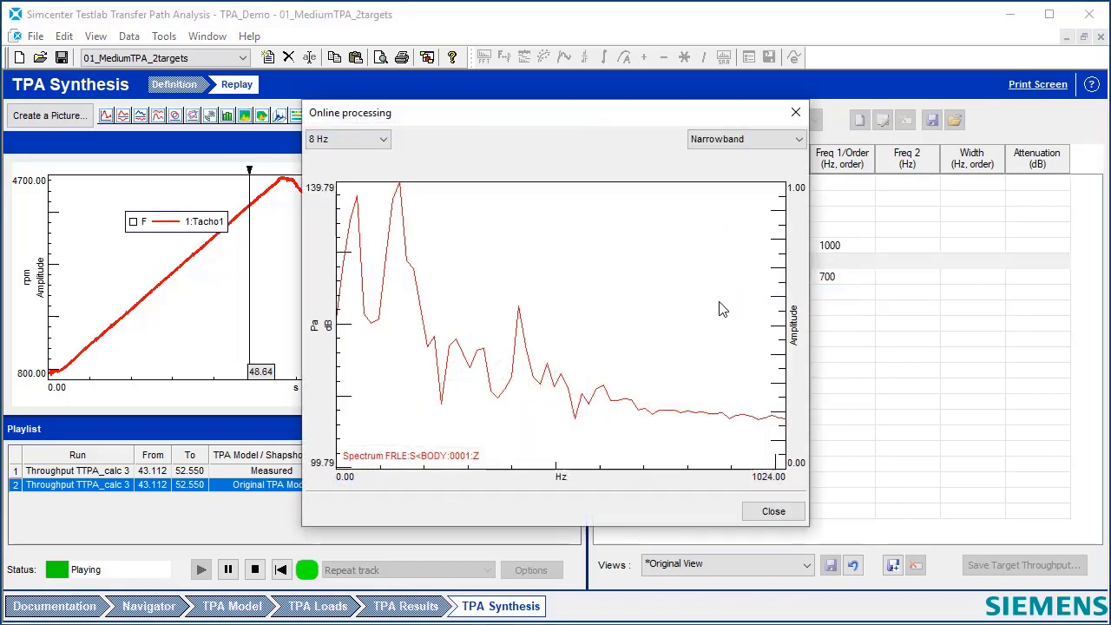
{"action": "left_click", "coordinate": [351, 139]}
{"action": "left_click", "coordinate": [354, 193]}
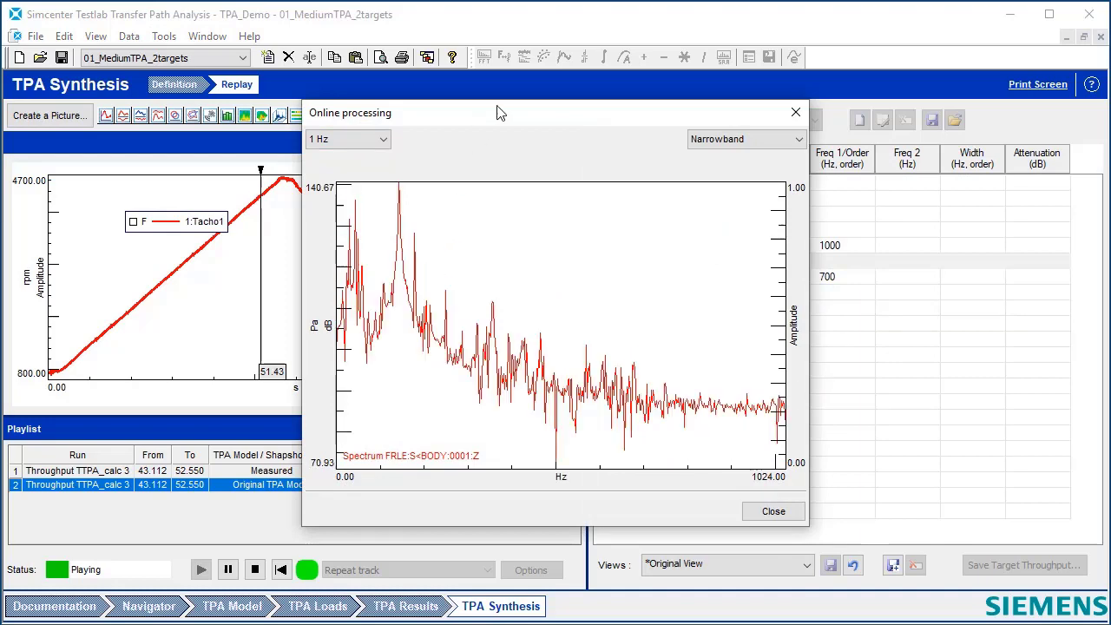
{"action": "left_click_drag", "start_coordinate": [487, 126], "coordinate": [298, 119]}
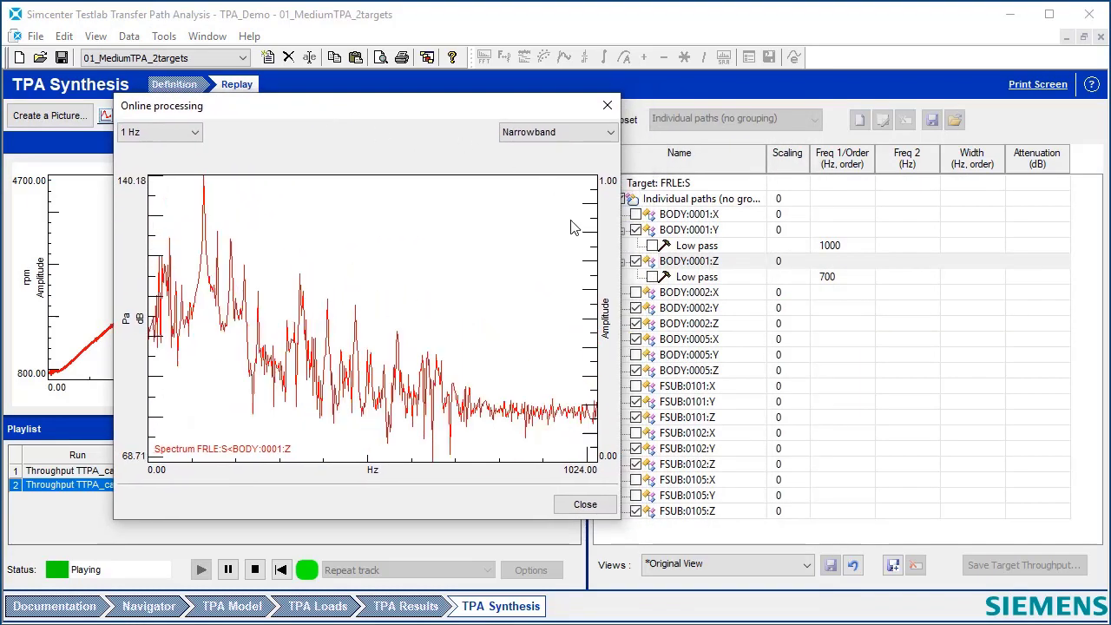
Step: Enable the Low pass filter on BODY:0001:Z with a Freq 1 cutoff of 200 Hz
{"action": "left_click", "coordinate": [653, 277]}
{"action": "double_click", "coordinate": [841, 279]}
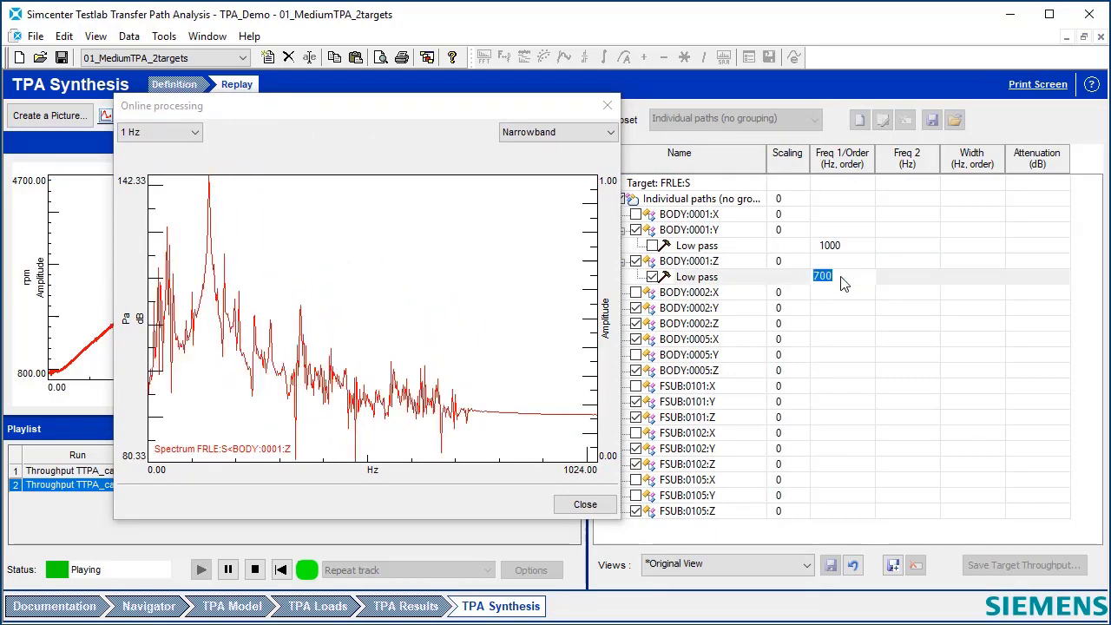
{"action": "type", "text": "200"}
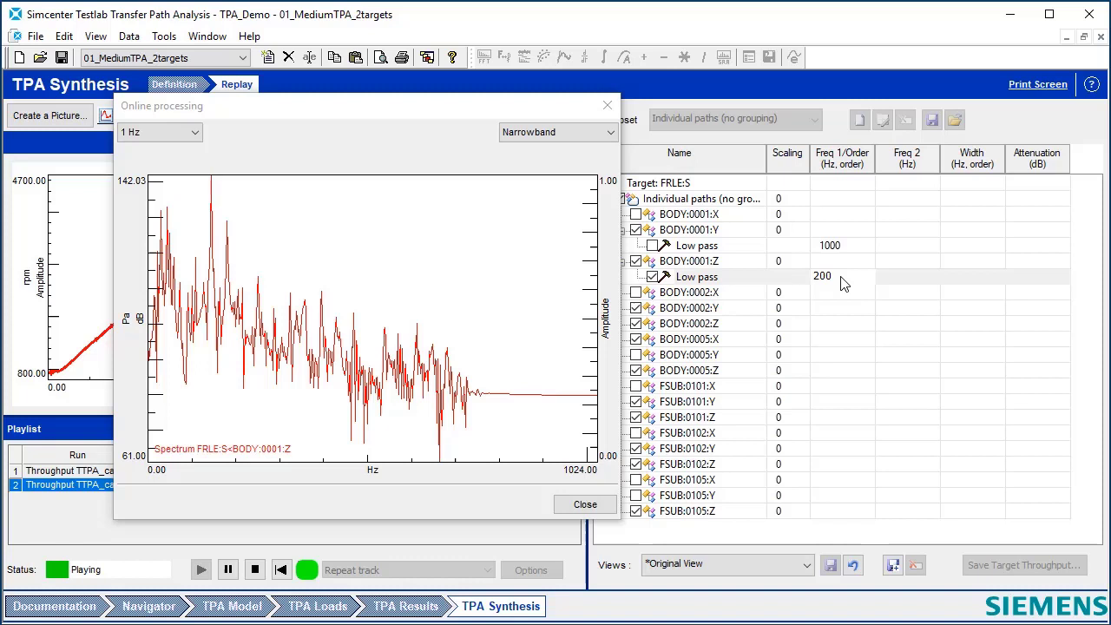
{"action": "key", "text": "Return"}
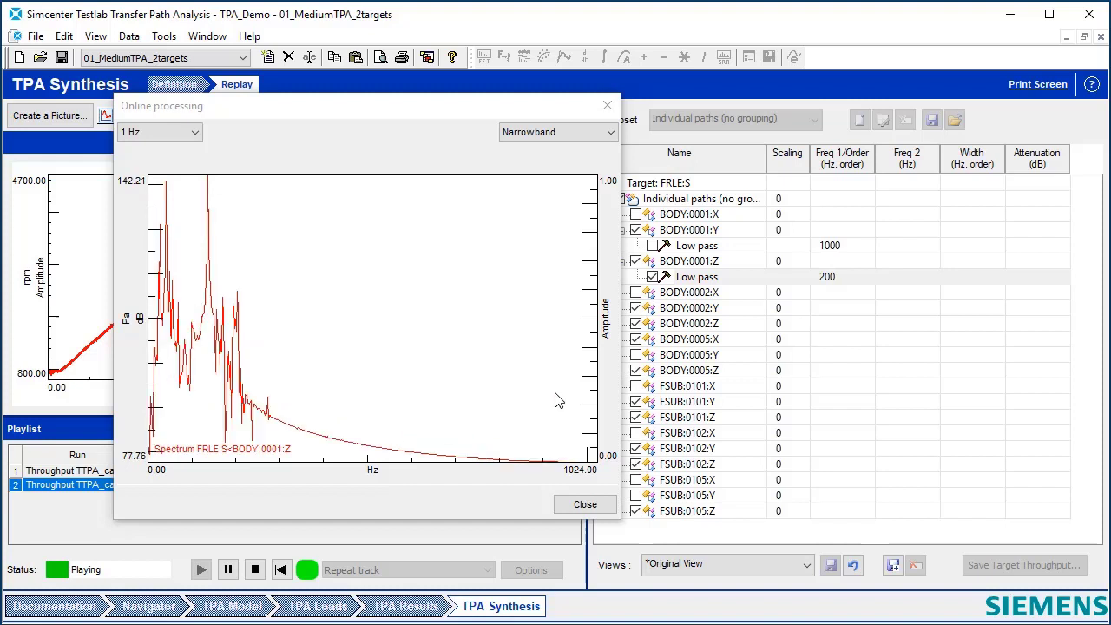
{"action": "left_click", "coordinate": [653, 276]}
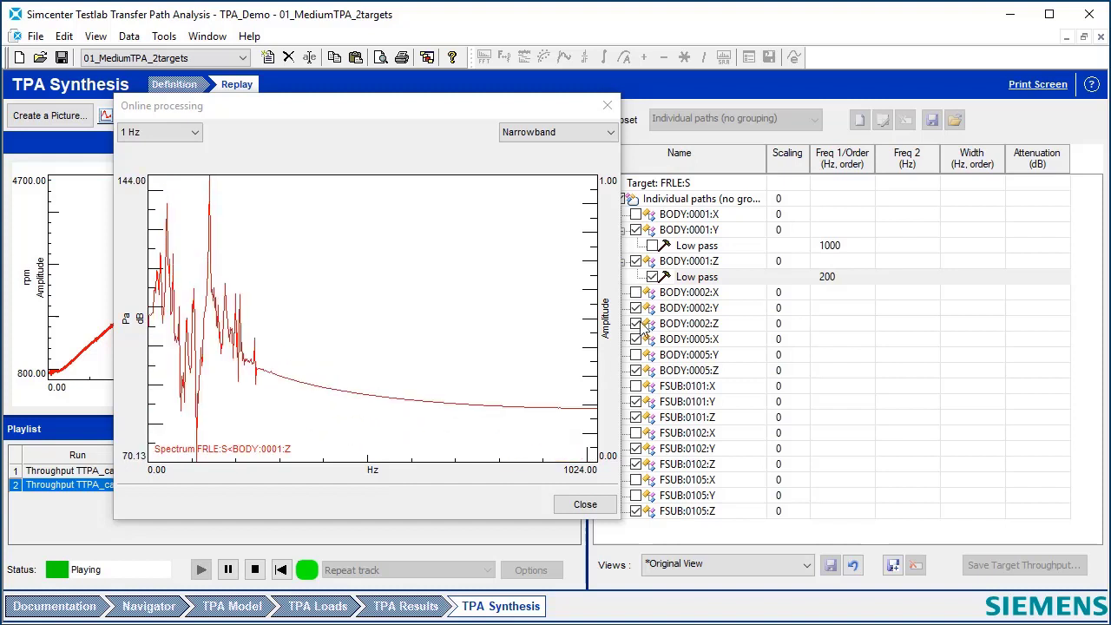
Step: Untick path BODY:0001:Z in the target tree and close the Online processing spectrum window
{"action": "right_click", "coordinate": [685, 309]}
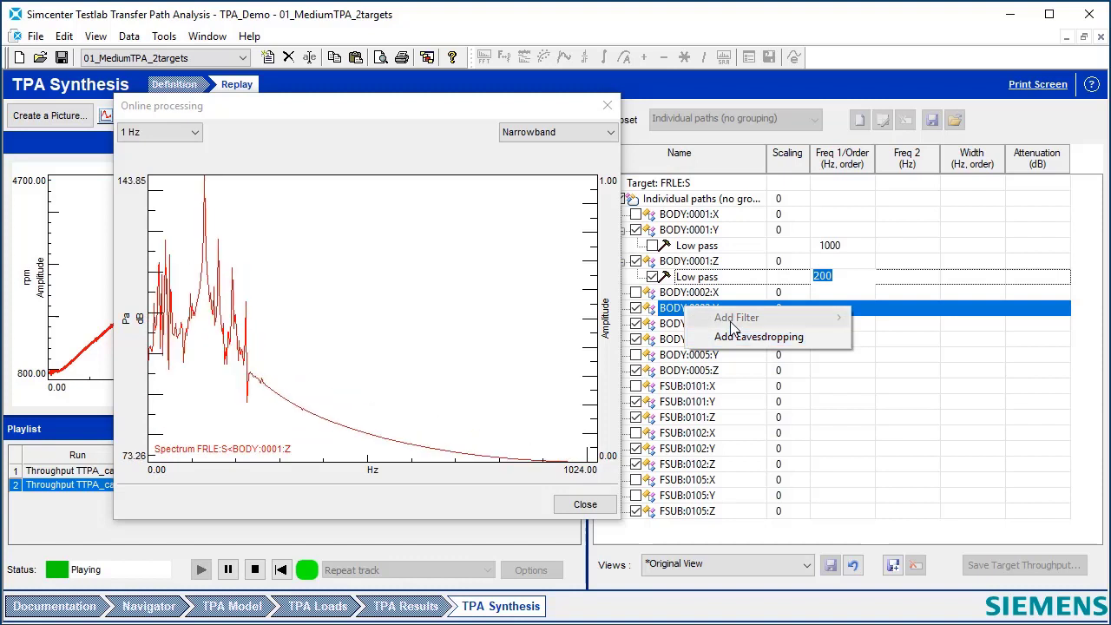
{"action": "left_click", "coordinate": [639, 264]}
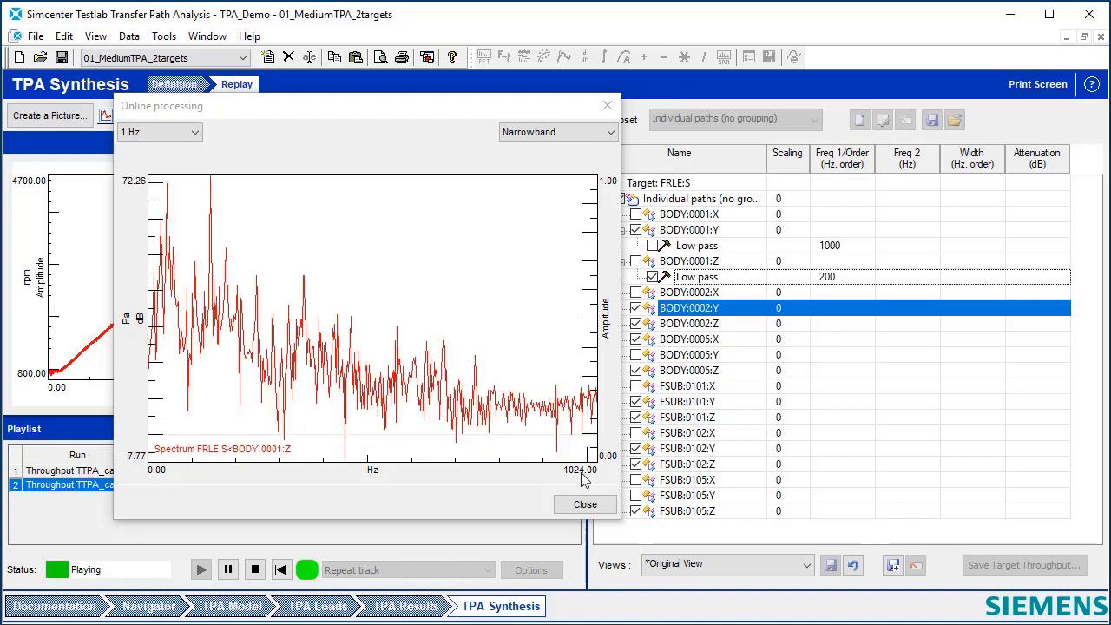
{"action": "left_click", "coordinate": [584, 505]}
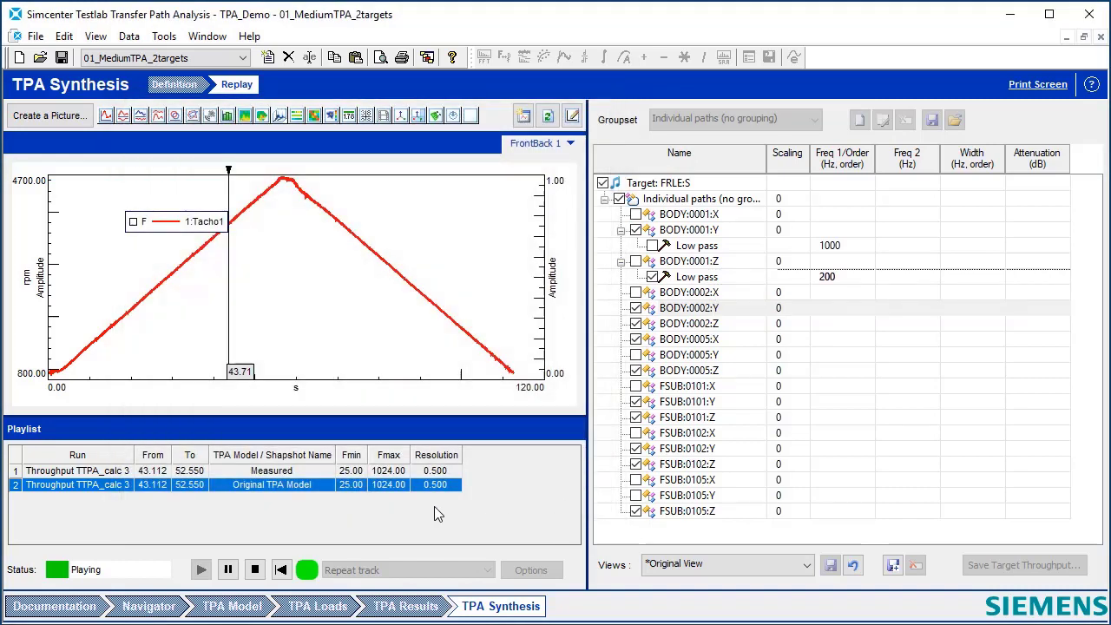